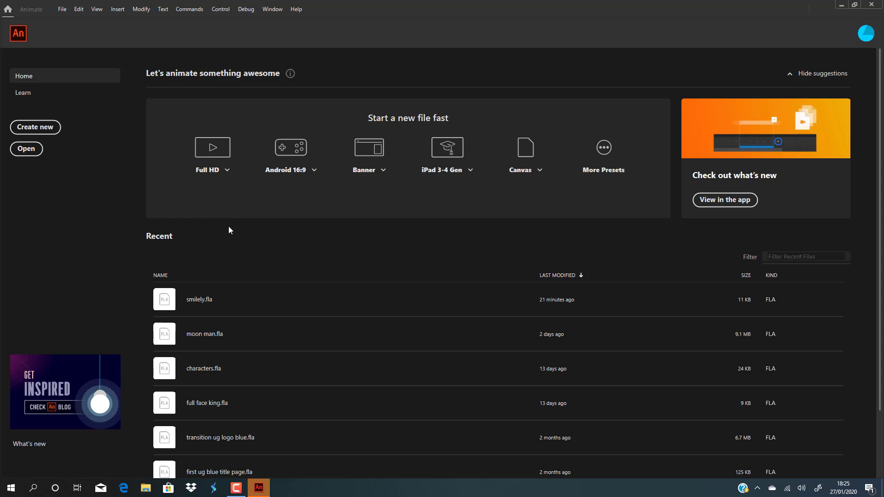
Step: Create a new HTML5 Canvas document and set the Rectangle tool's fill to blue 0099CC with 100% alpha
click(530, 155)
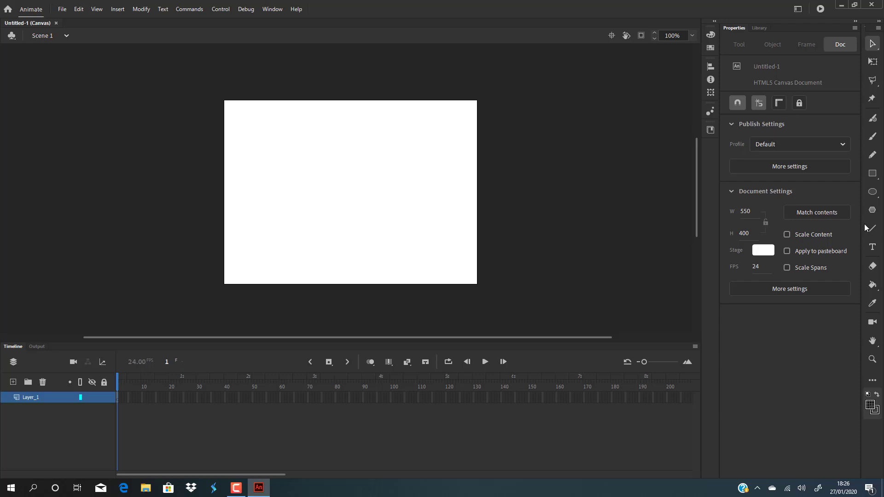
click(872, 174)
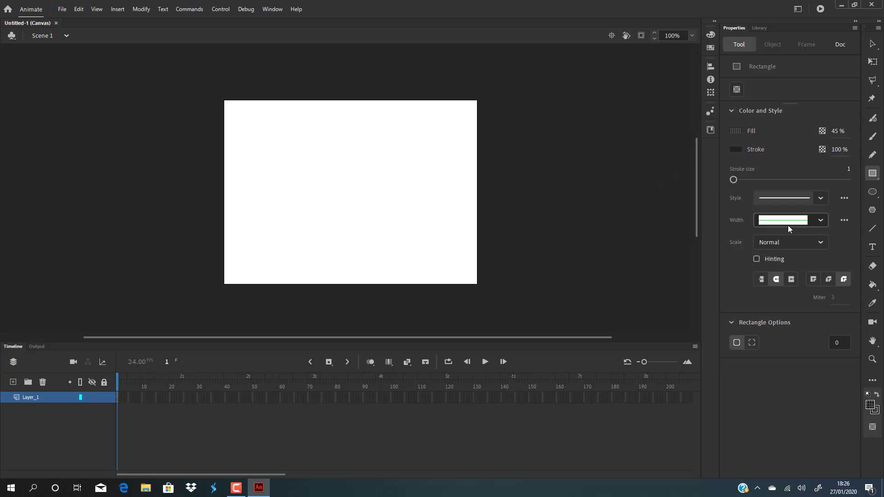
click(737, 131)
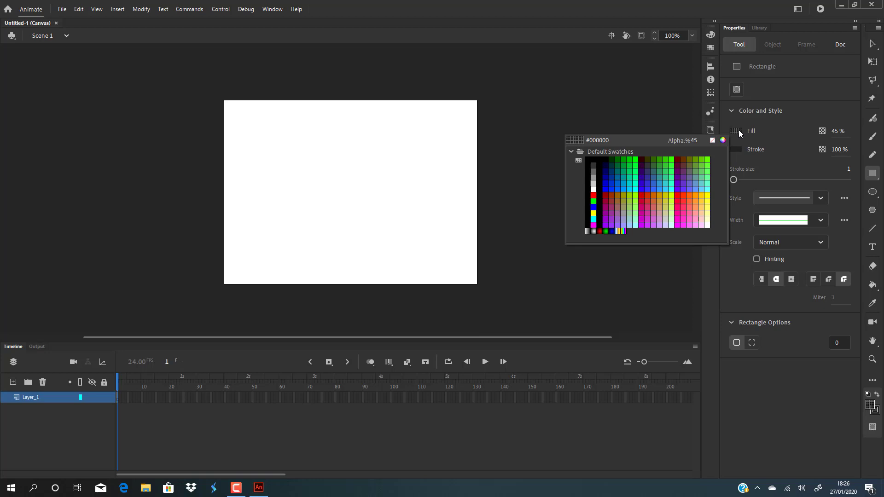
click(692, 140)
text(100)
key(Return)
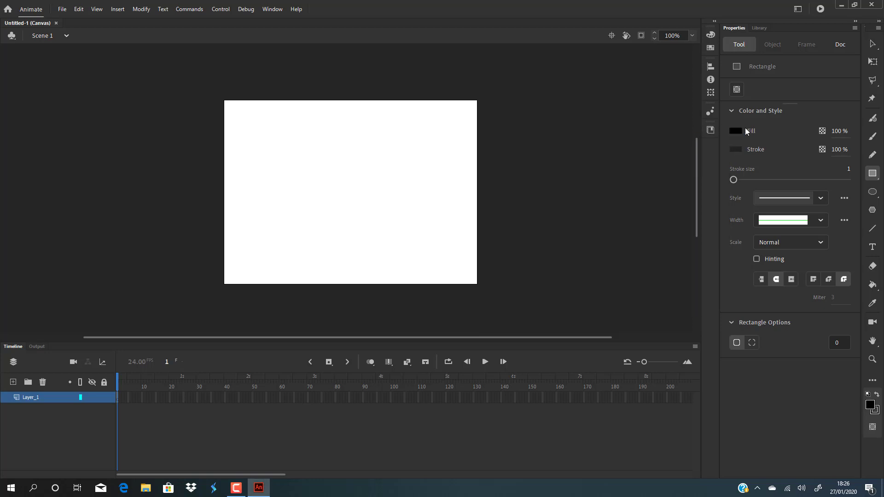
click(736, 132)
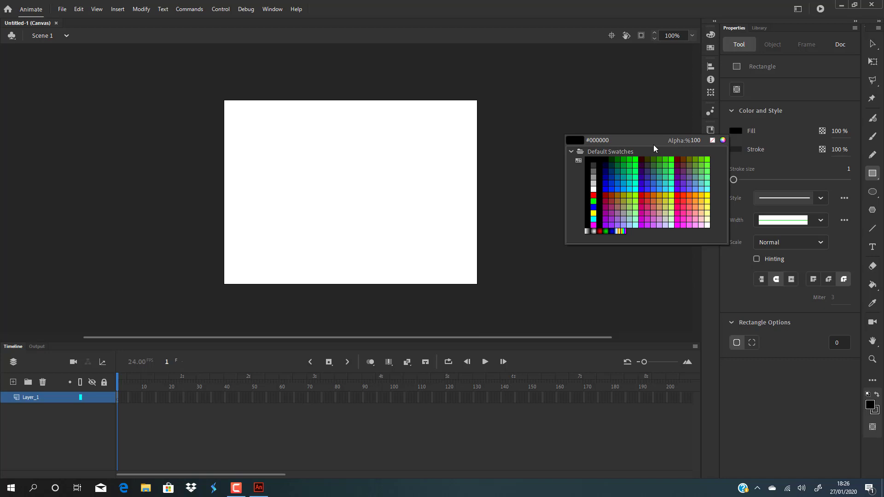
click(627, 180)
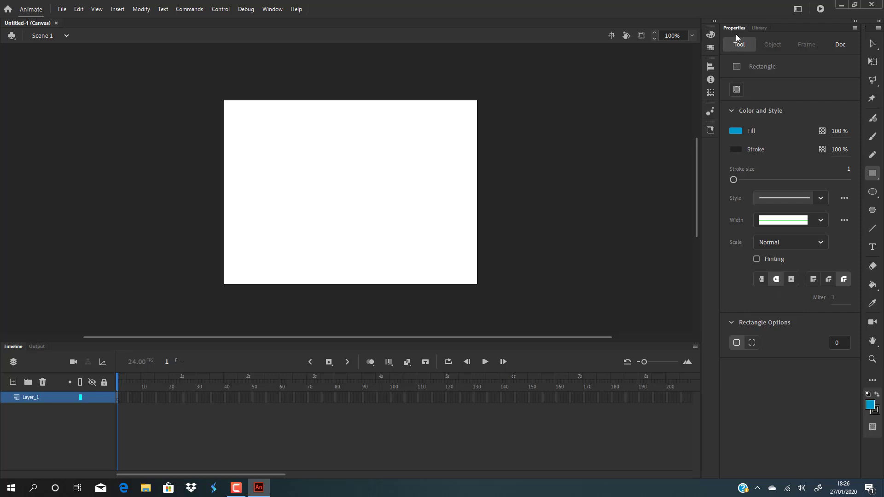
Step: Enable individual corner radii for the Rectangle tool and set the top-left radius to 25
click(752, 343)
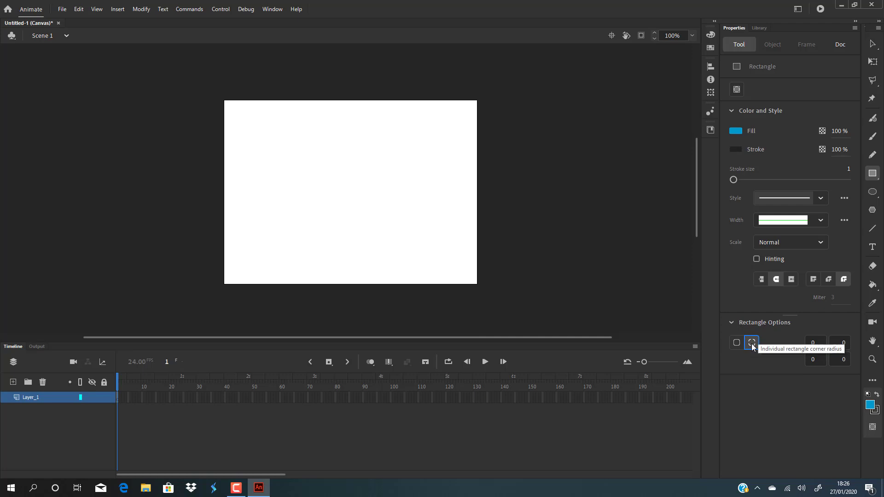
click(813, 342)
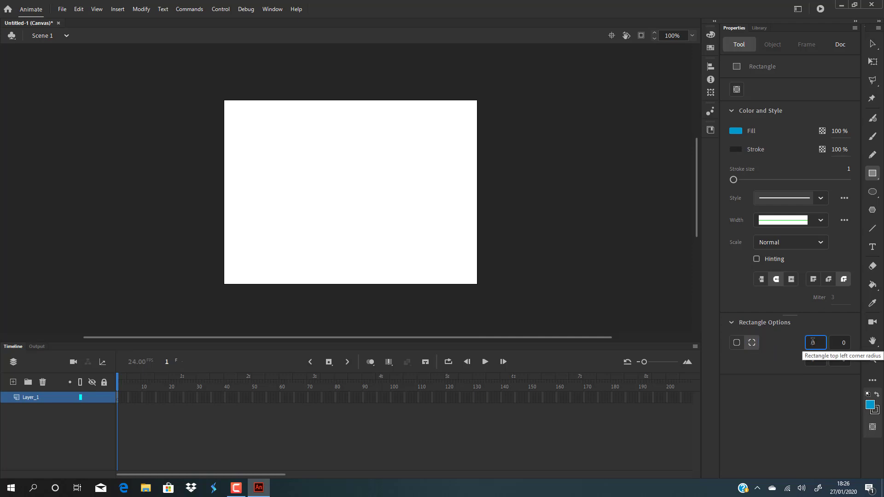
text(150)
key(Tab)
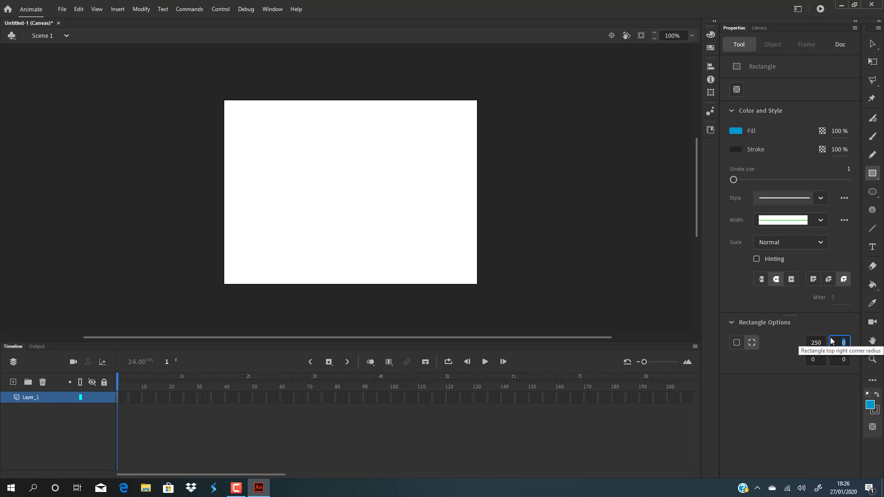
key(BackSpace)
click(763, 348)
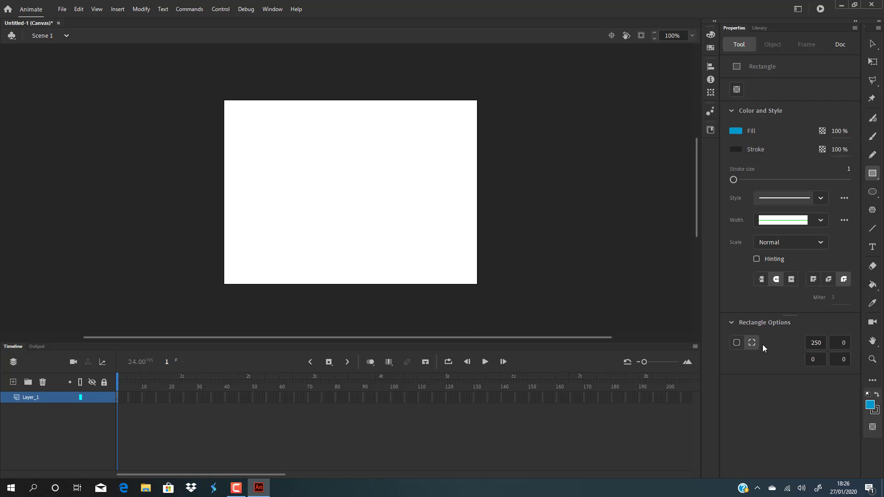
key(BackSpace)
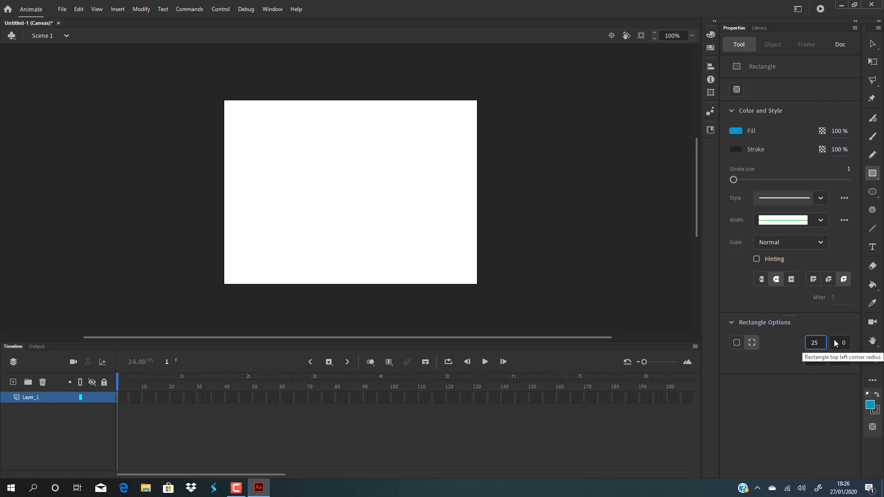
key(Return)
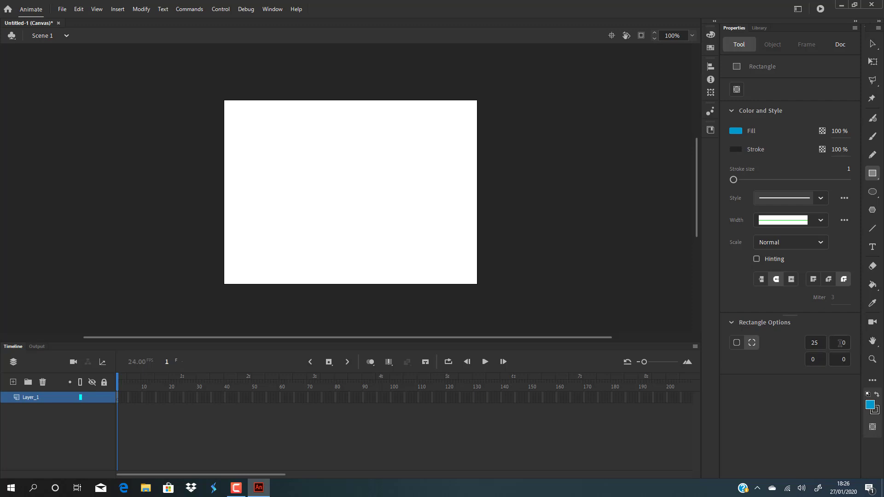
Step: Set the rectangle's top-right, bottom-left and bottom-right corner radii to 25
click(841, 343)
text(25)
key(Delete)
click(819, 359)
key(BackSpace)
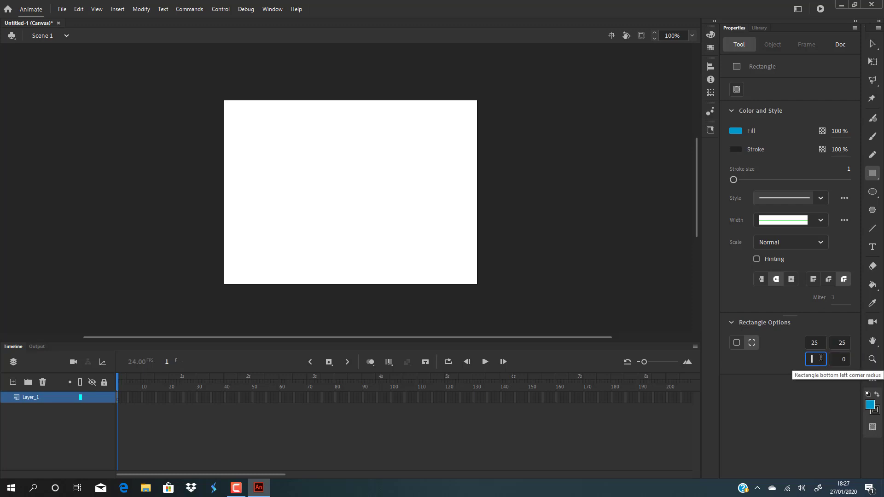
text(25)
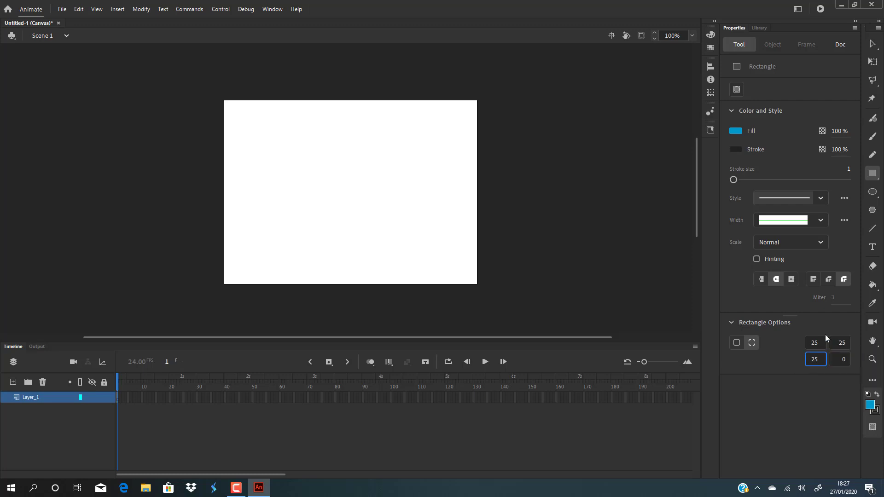
key(Return)
click(846, 359)
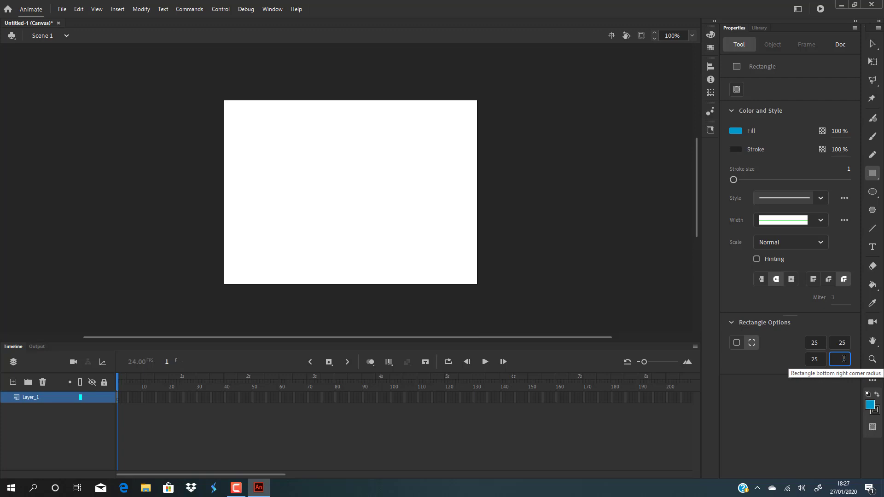
text(25)
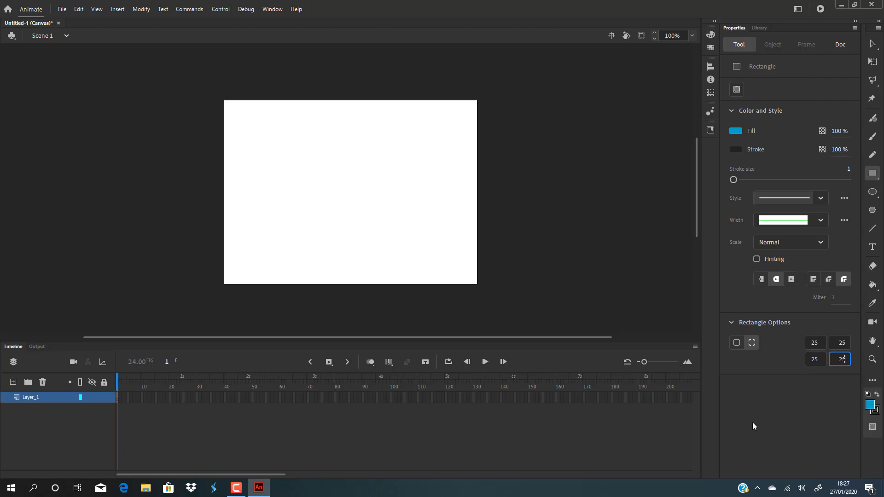
Step: Draw a blue rounded rectangle about 262 by 234 in the upper-left part of the stage
click(872, 43)
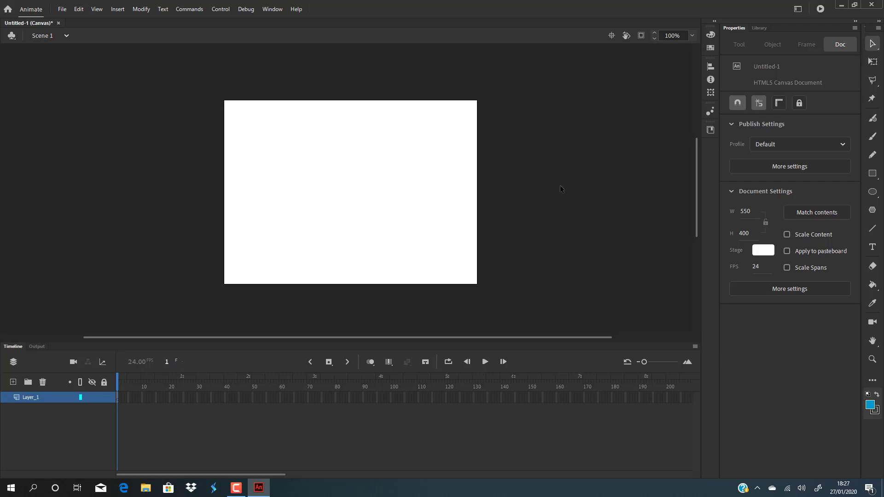
click(872, 173)
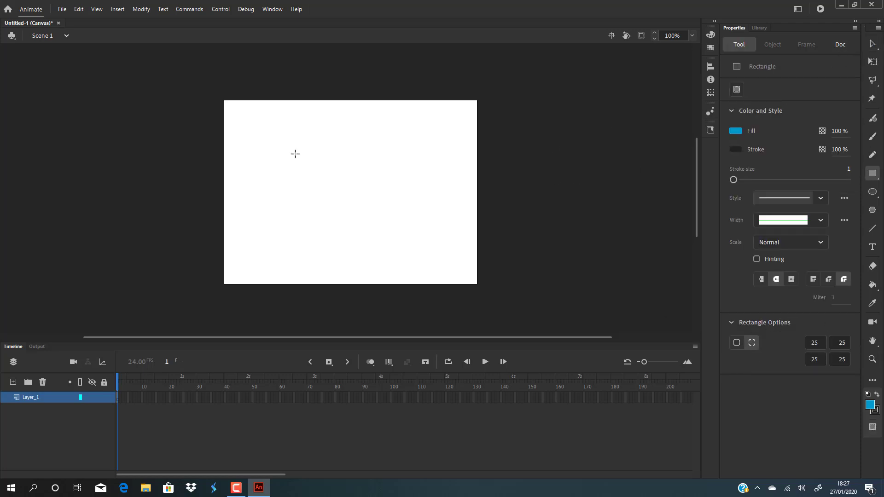
drag(263, 121, 383, 228)
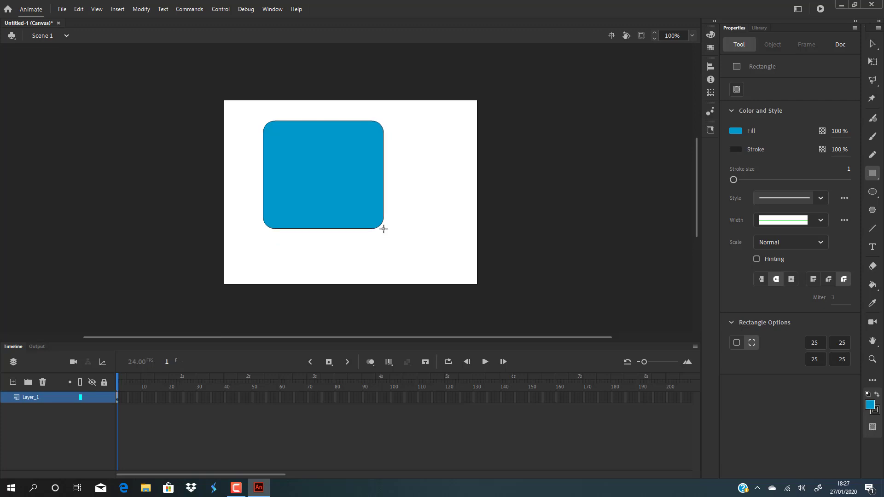
click(871, 44)
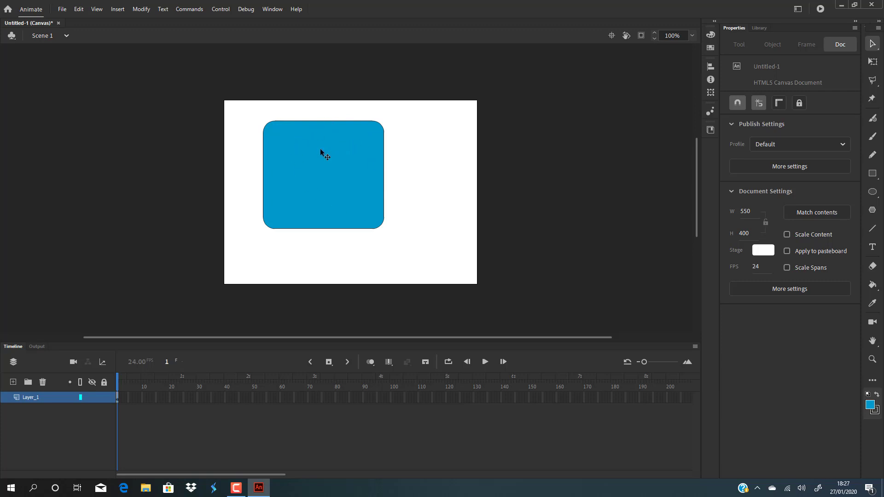
click(711, 34)
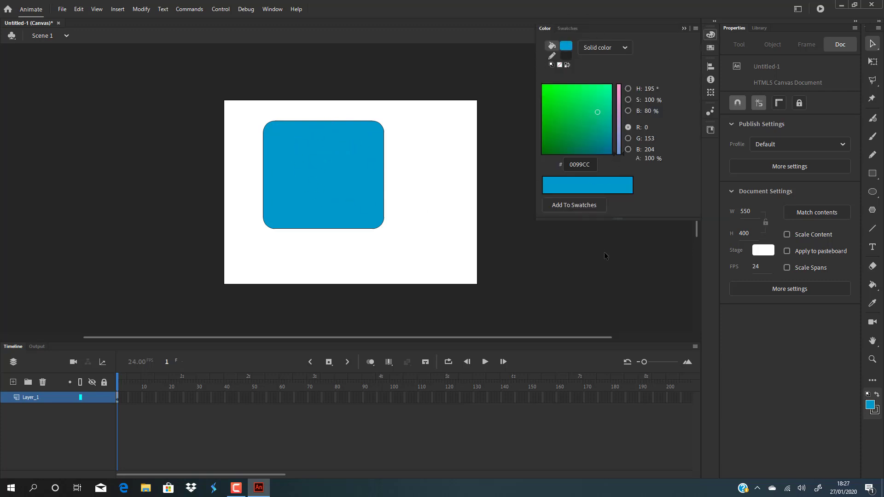
click(609, 272)
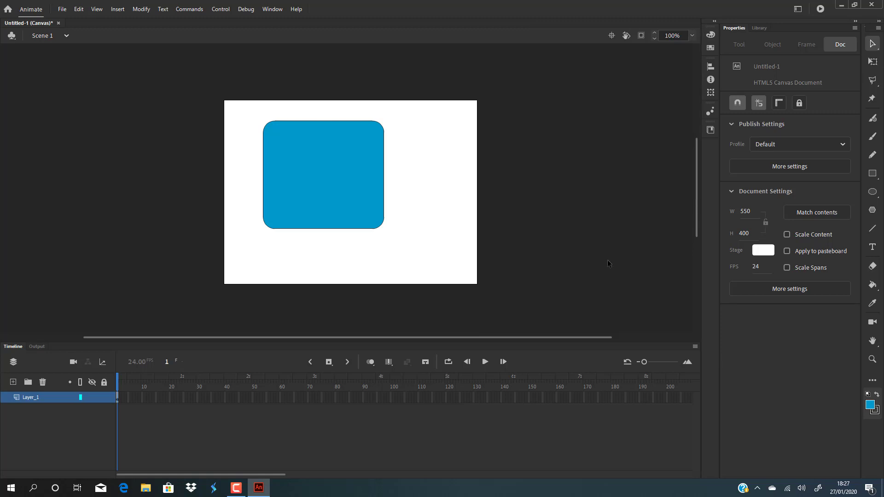
Step: Apply the rough stippled stroke style to the rounded rectangle's outline
double_click(380, 125)
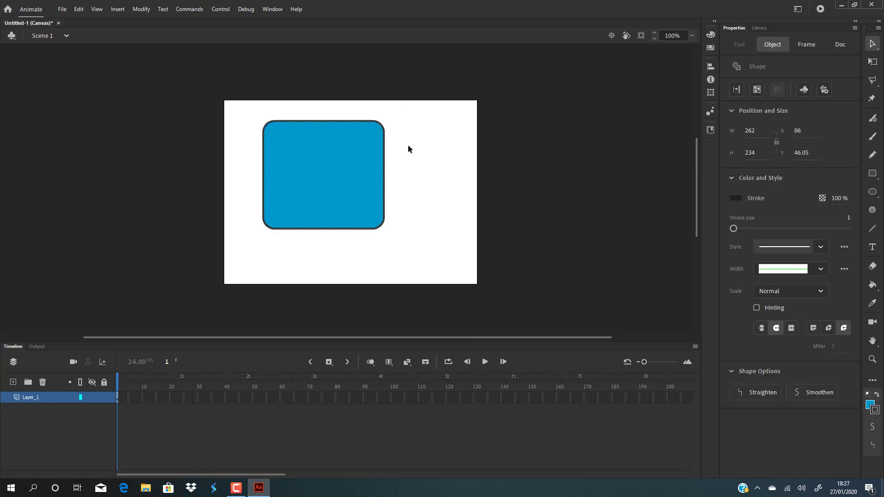
click(819, 248)
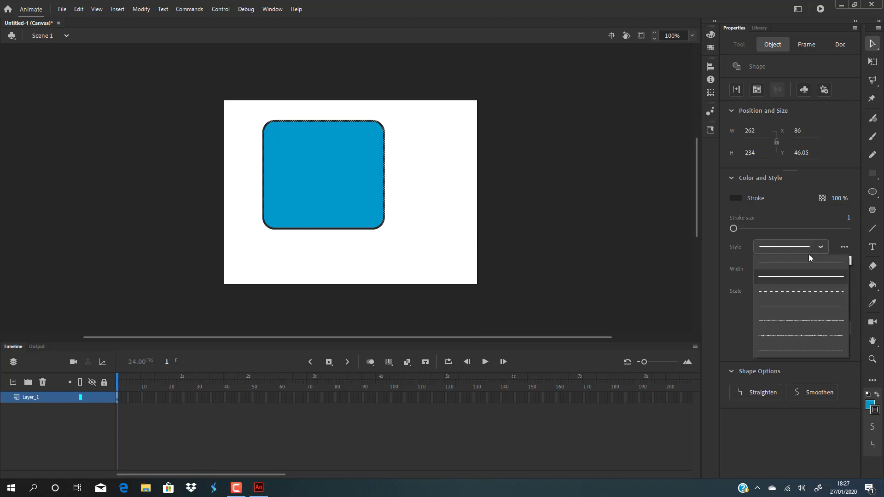
click(798, 335)
click(438, 194)
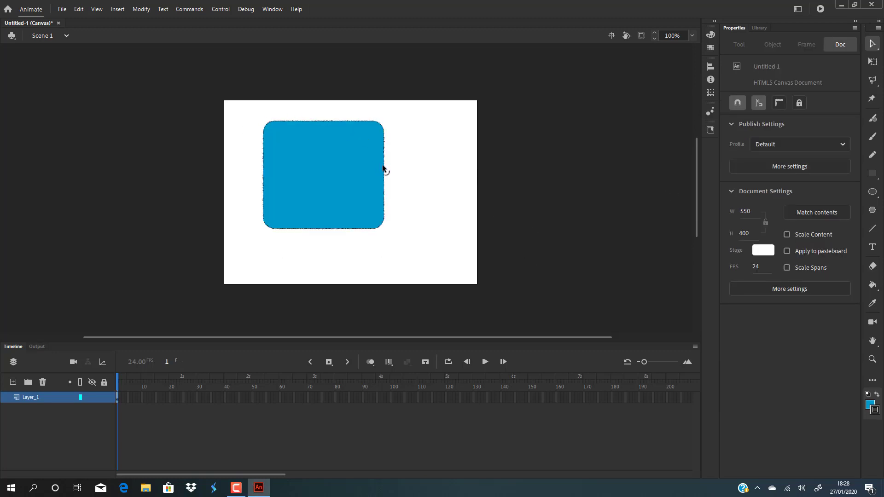
Step: Change the rounded rectangle's outline to the thin hairline stroke style
click(383, 171)
click(822, 246)
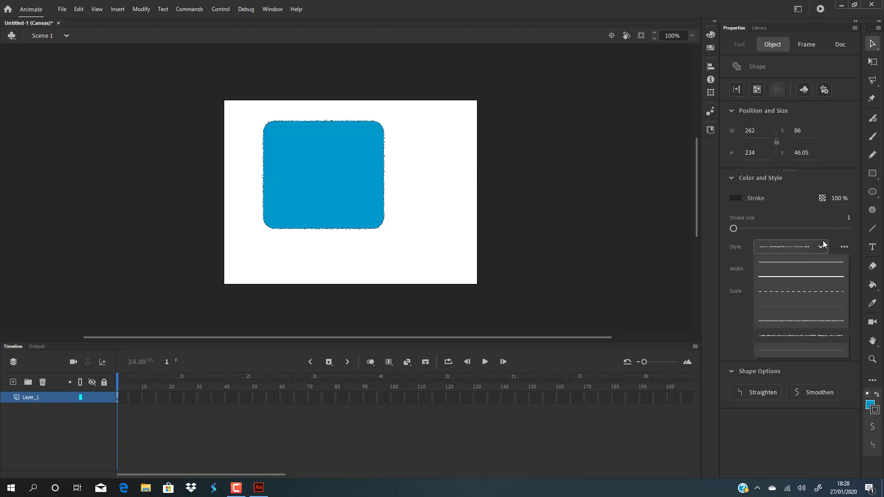
click(814, 263)
click(428, 214)
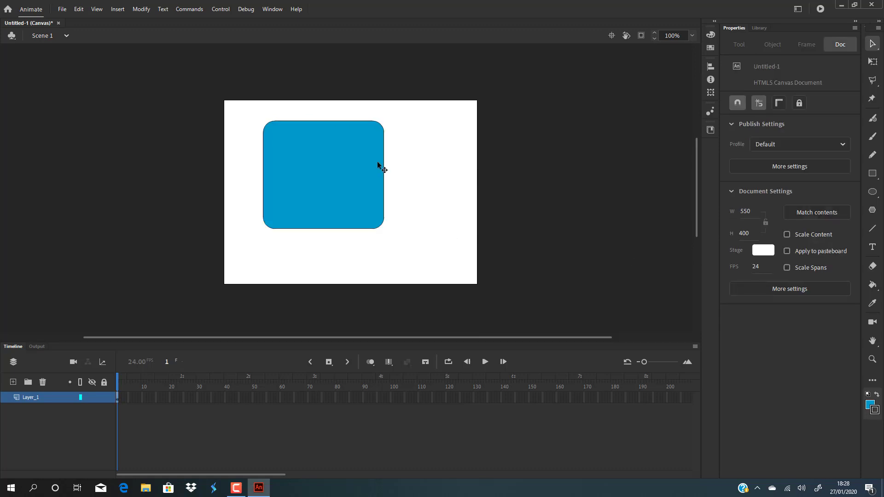
Step: Apply a tapered width profile that bulges near one end to the rounded rectangle's outline
click(384, 171)
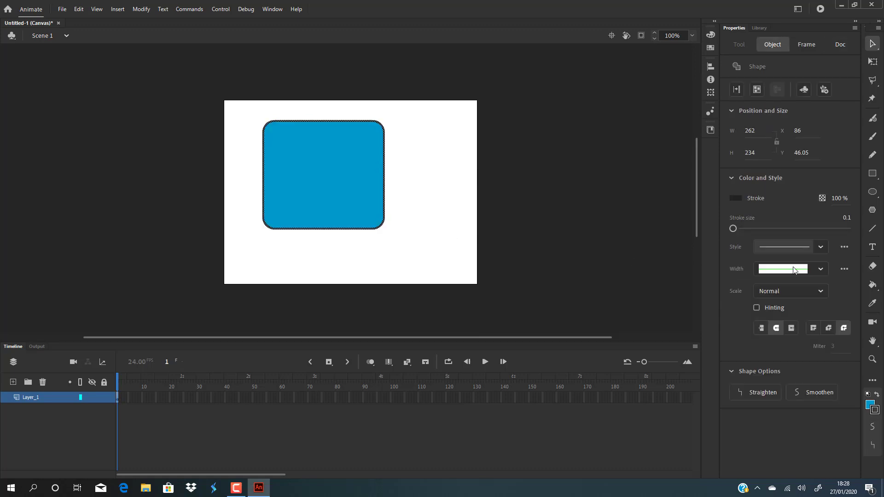
click(817, 270)
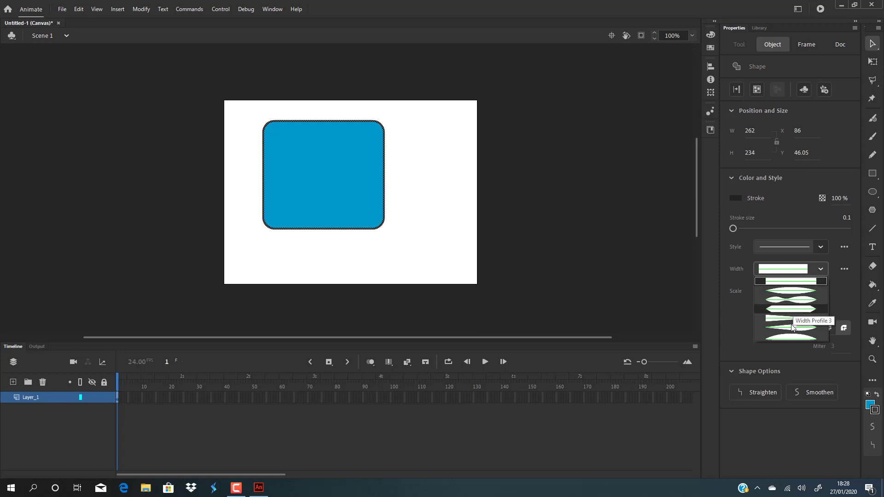
click(806, 328)
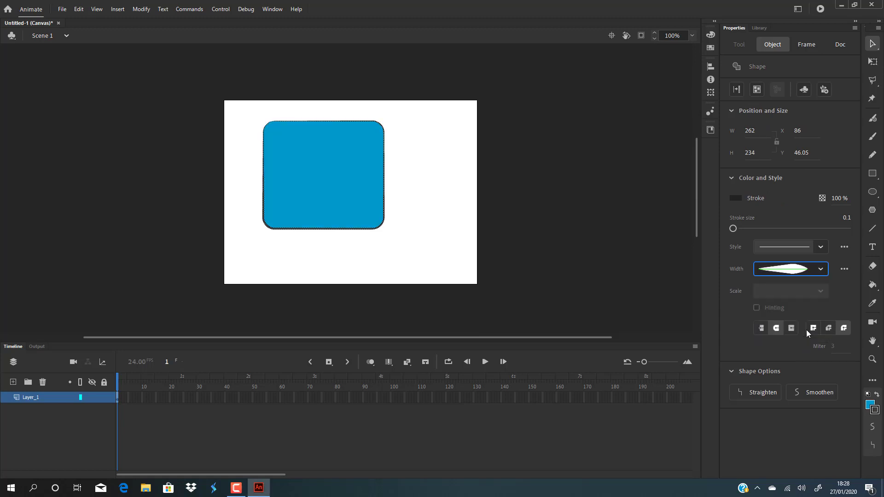
click(436, 237)
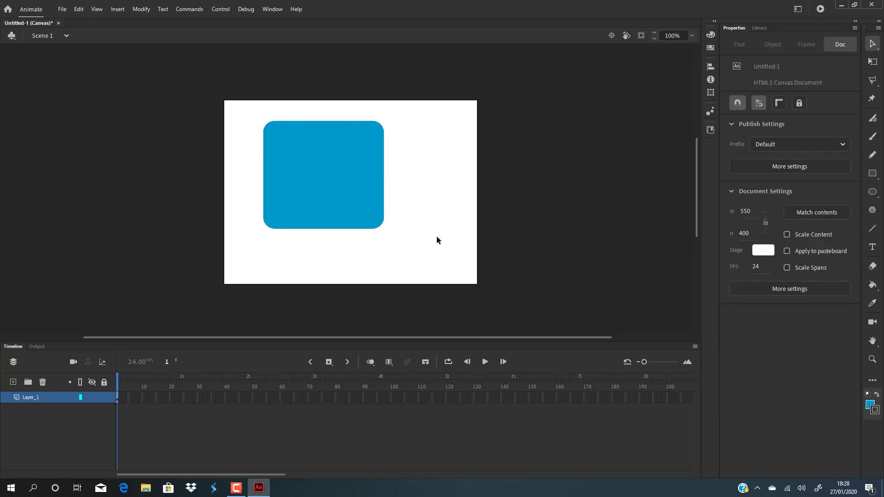
Step: Return the rounded rectangle's outline to the uniform width profile
click(382, 184)
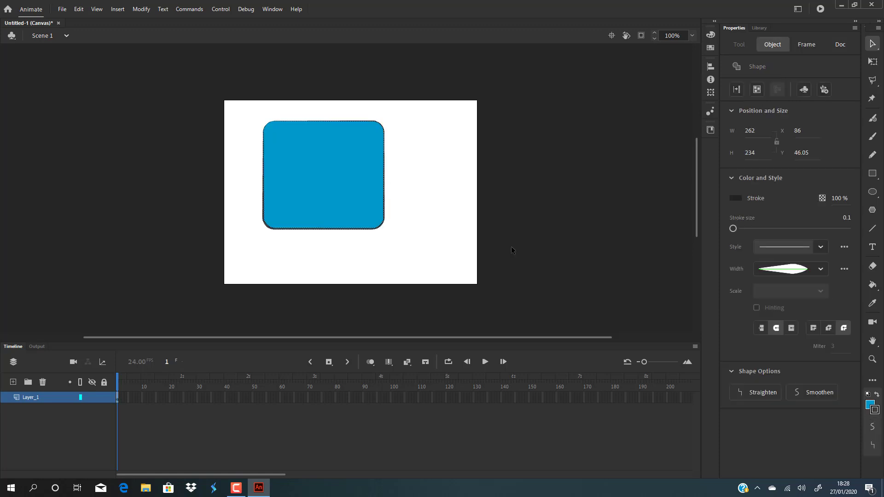
click(820, 270)
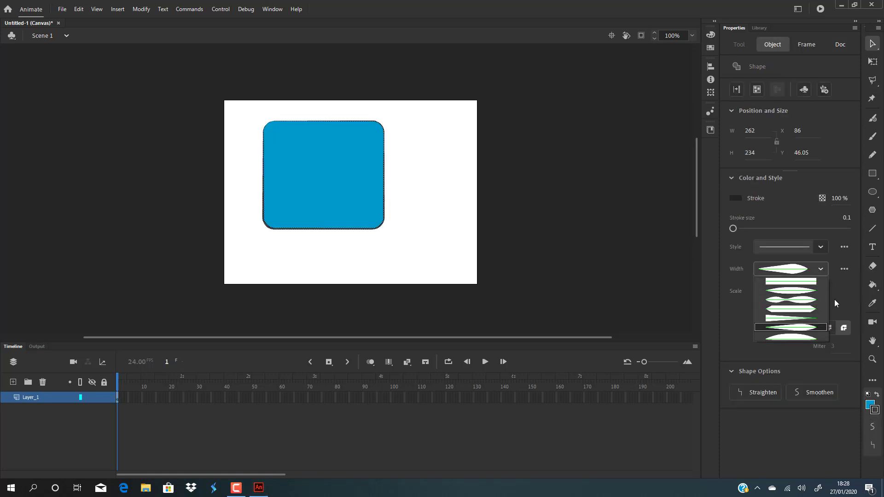
click(805, 288)
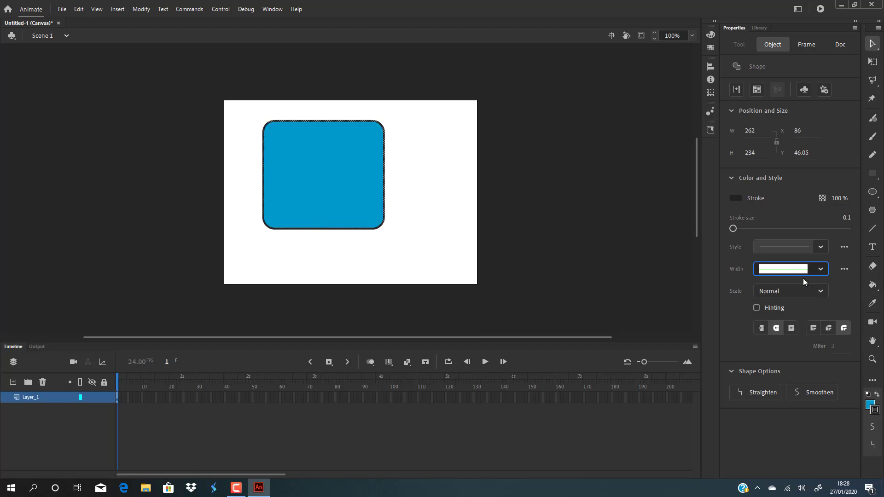
click(411, 186)
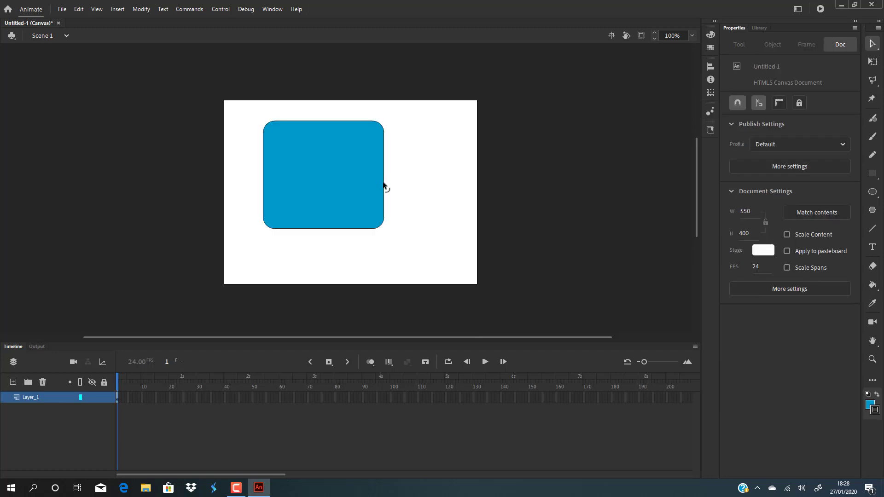
Step: Undo the stroke style and width experiments back to the plain blue rounded rectangle with its thin uniform outline
key(ctrl+z)
key(ctrl+z)
key(ctrl+z)
key(ctrl+z)
key(ctrl+z)
key(ctrl+z)
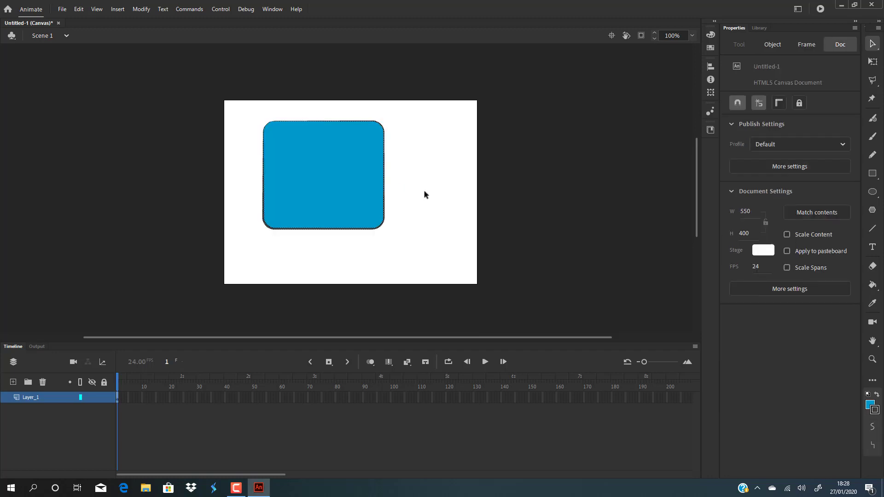
key(ctrl+z)
key(ctrl+z)
key(ctrl+z)
key(ctrl+z)
key(ctrl+z)
key(ctrl+z)
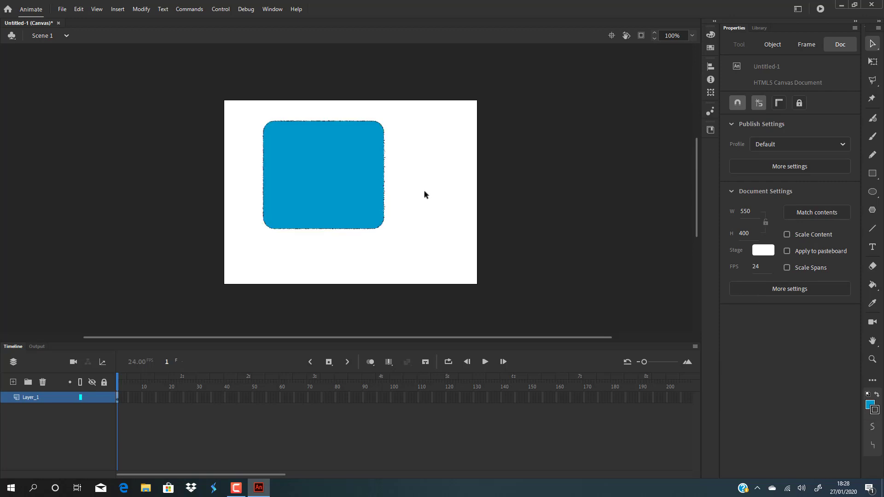
key(ctrl+z)
key(ctrl+z)
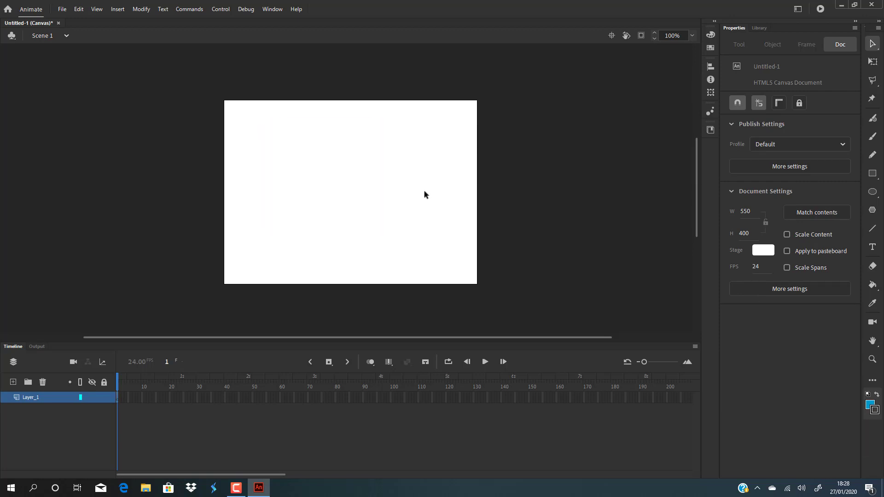
key(ctrl+y)
key(ctrl+y)
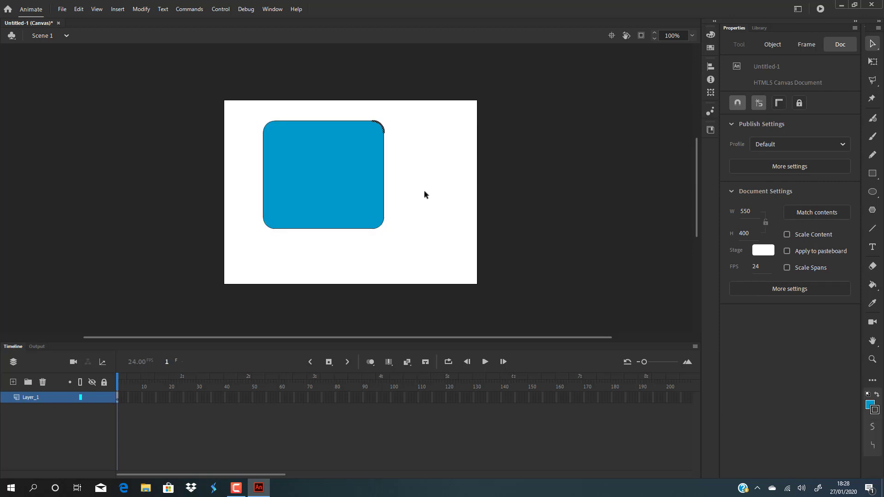
key(ctrl+z)
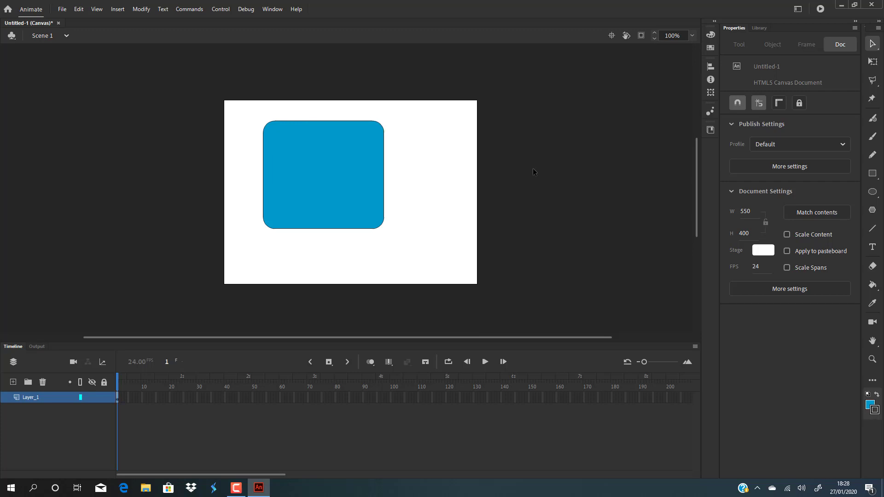
Step: Set the stroke size of the rounded rectangle's whole outline to 4
double_click(385, 151)
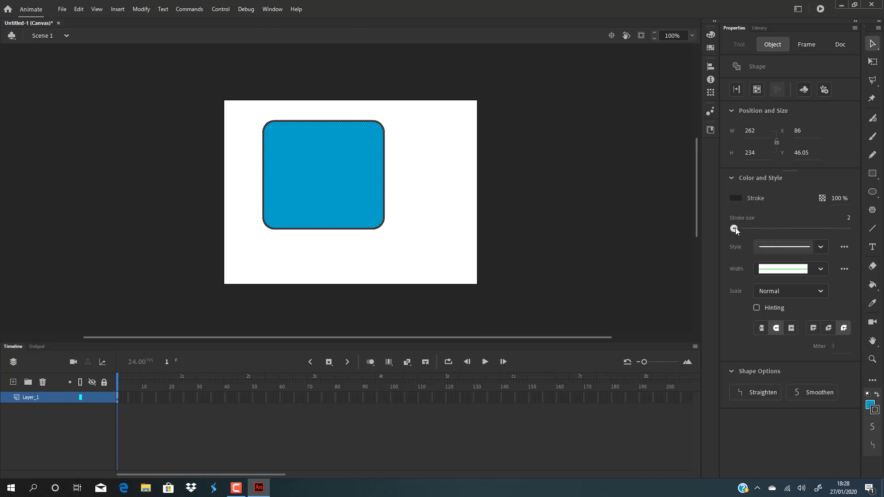
click(433, 137)
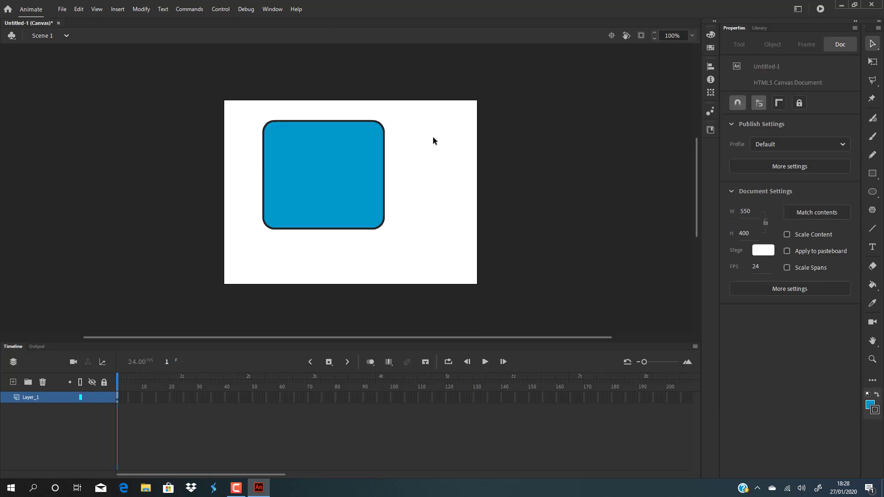
Step: Convert the rounded rectangle, both fill and outline, to a Movie Clip symbol named "square button_media"
double_click(355, 170)
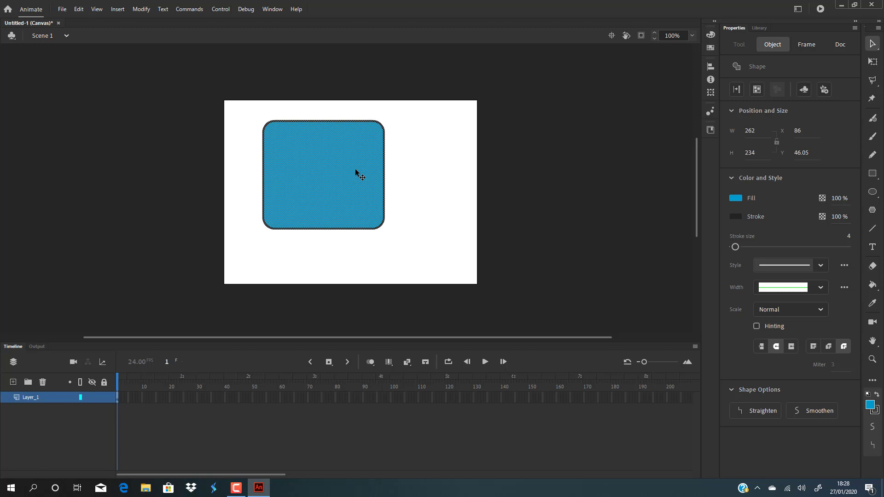
key(F8)
key(BackSpace)
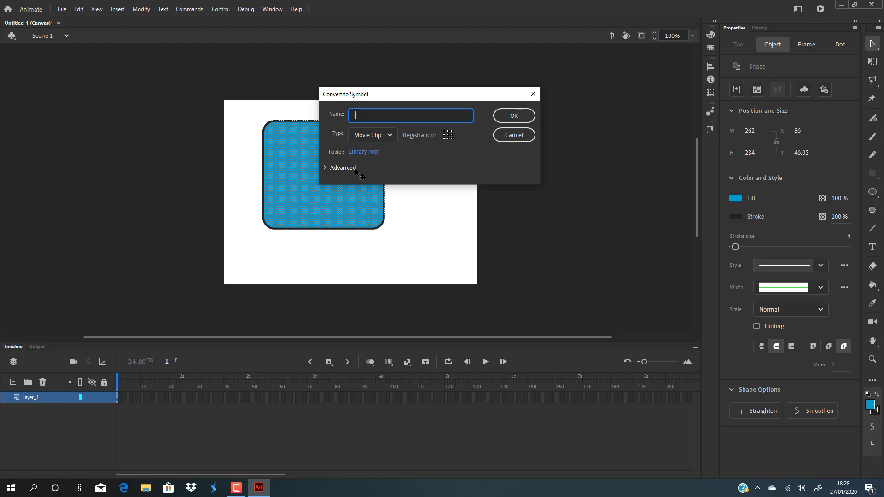
text(square b)
text(utton)
text(_)
text(movie)
key(Return)
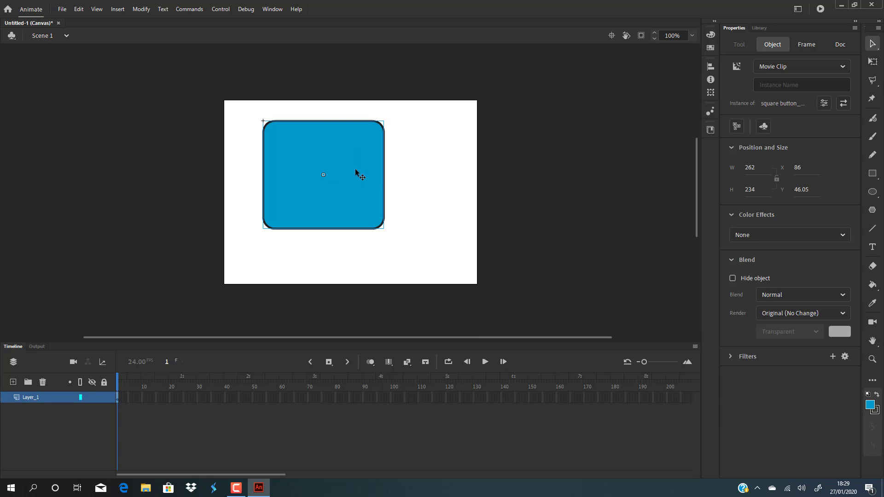
click(438, 175)
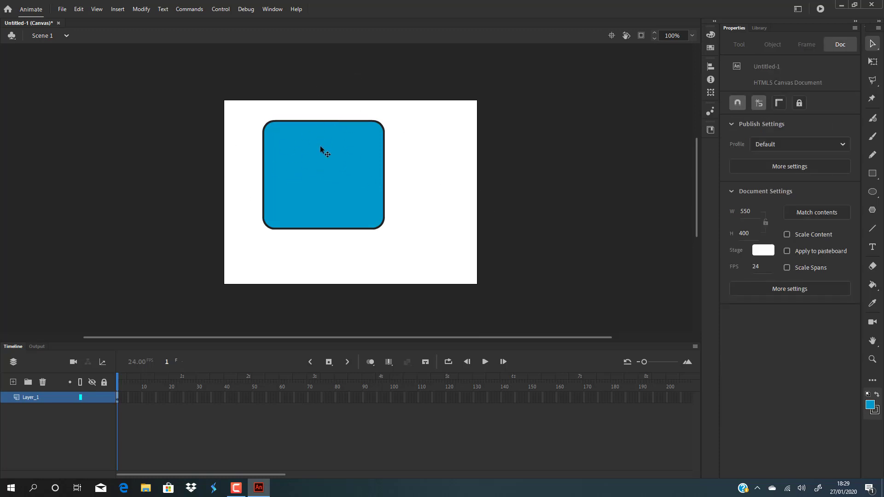
Step: Move the button symbol closer to the middle of the stage and open it for editing in place
drag(321, 146, 350, 181)
double_click(363, 177)
click(423, 173)
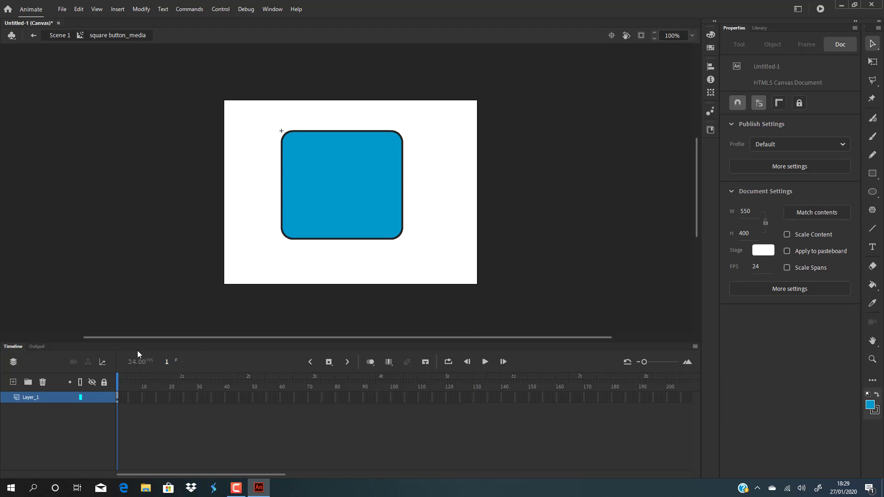
Step: Add three new layers above Layer_1 inside the button symbol
click(13, 383)
click(13, 383)
click(13, 383)
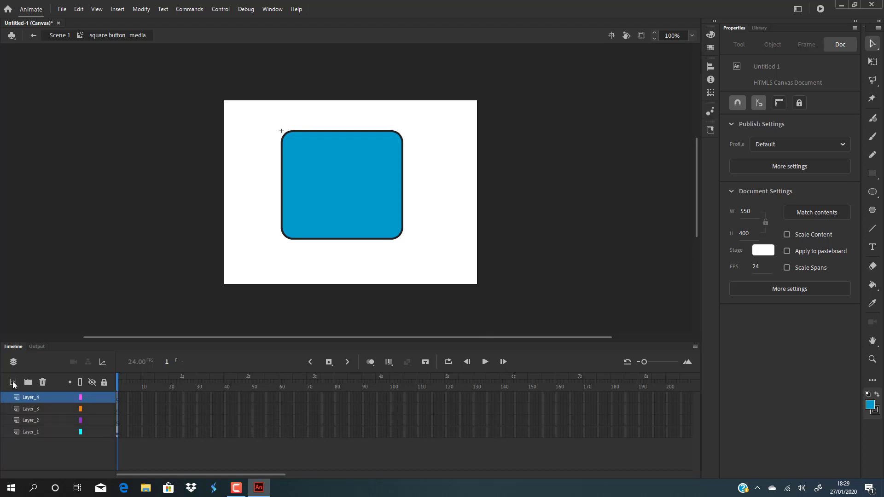
Step: Copy the rounded rectangle from Layer_1 and paste it in place on Layer_2, Layer_3 and Layer_4
click(33, 433)
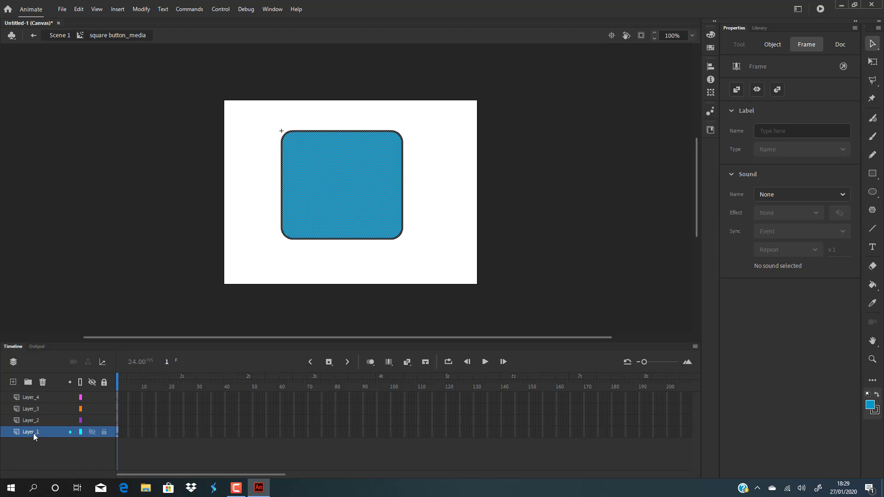
click(37, 421)
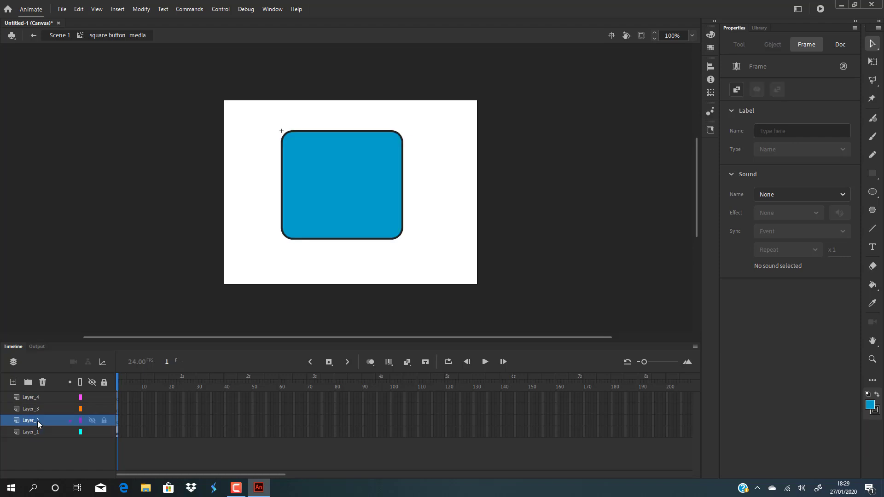
click(37, 411)
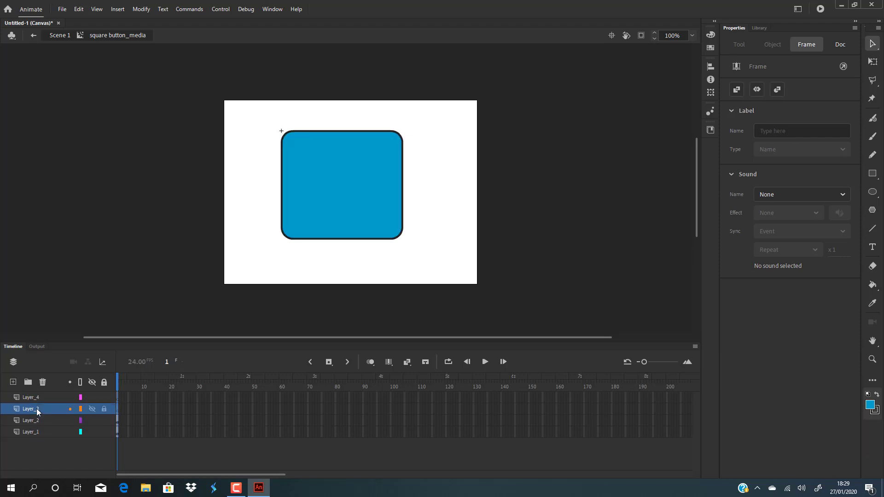
key(ctrl+a)
click(34, 396)
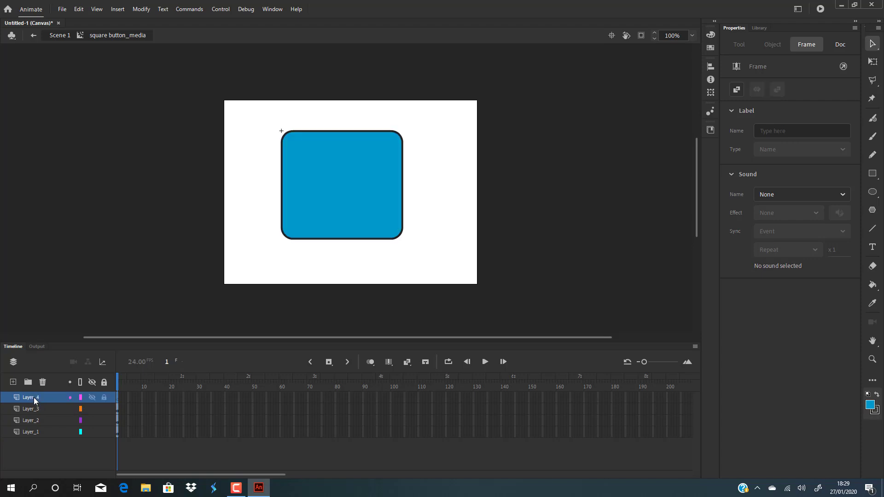
click(147, 190)
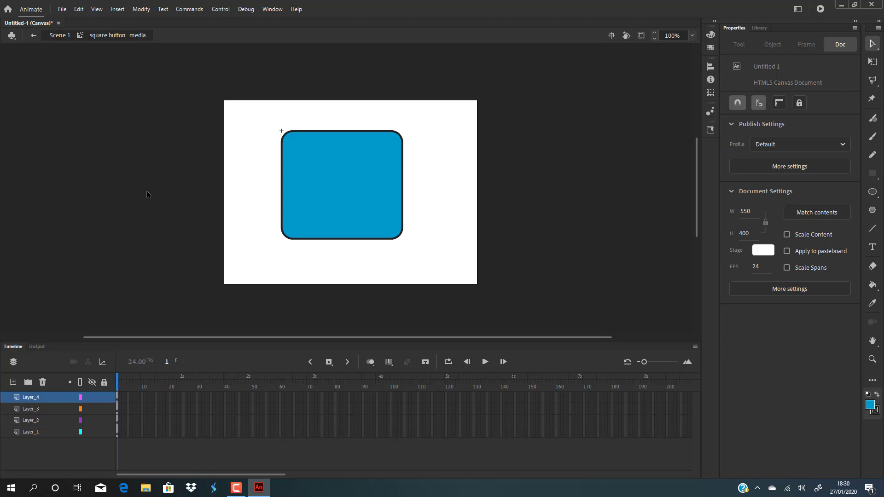
key(ctrl+v)
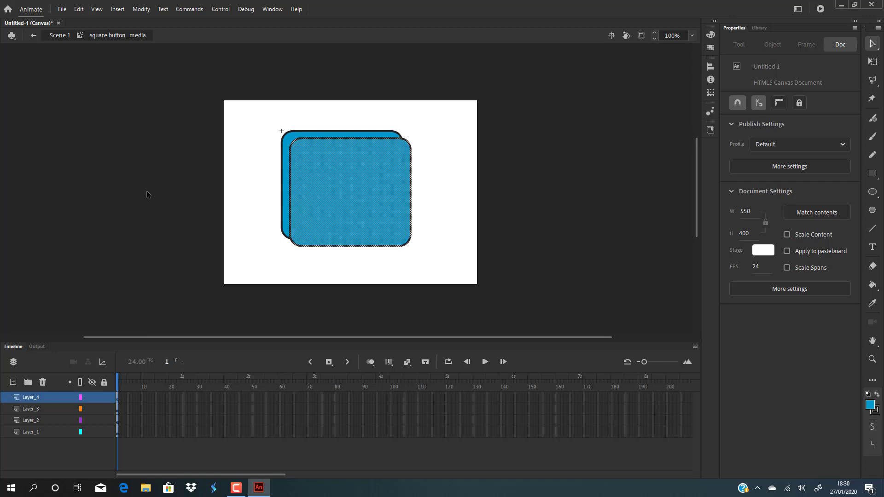
drag(375, 181, 610, 190)
key(Delete)
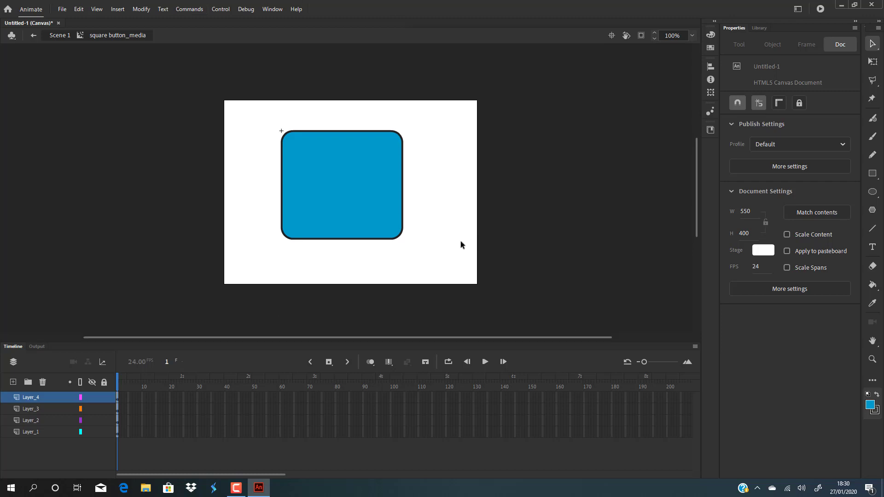
Step: Lock every layer except Layer_4 and delete the lower part of its rectangle, keeping only the upper band
click(43, 397)
click(107, 383)
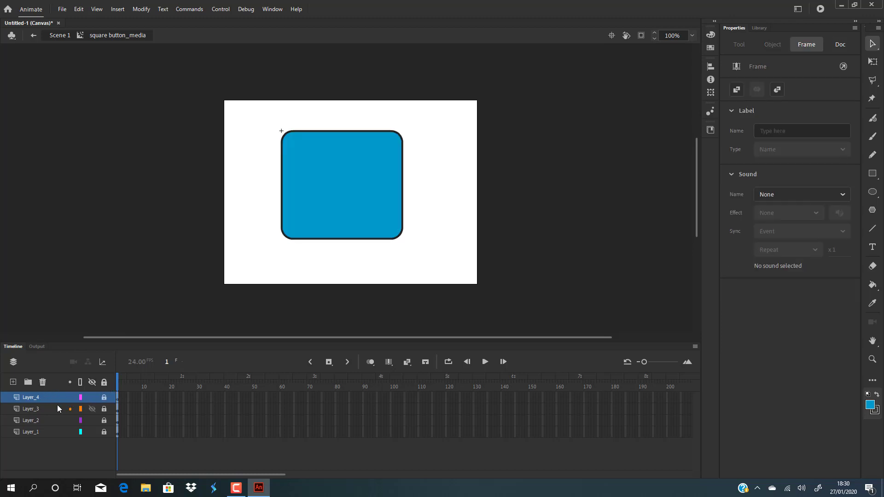
click(104, 397)
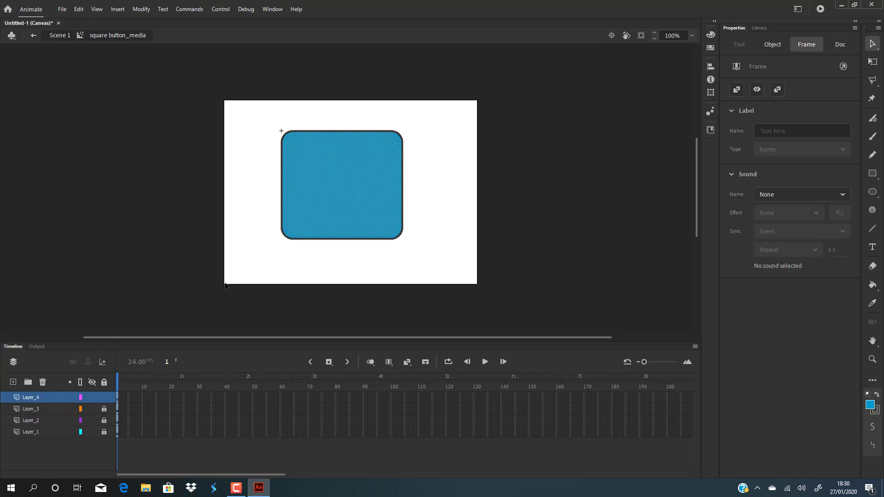
click(251, 262)
drag(236, 259, 475, 170)
click(475, 171)
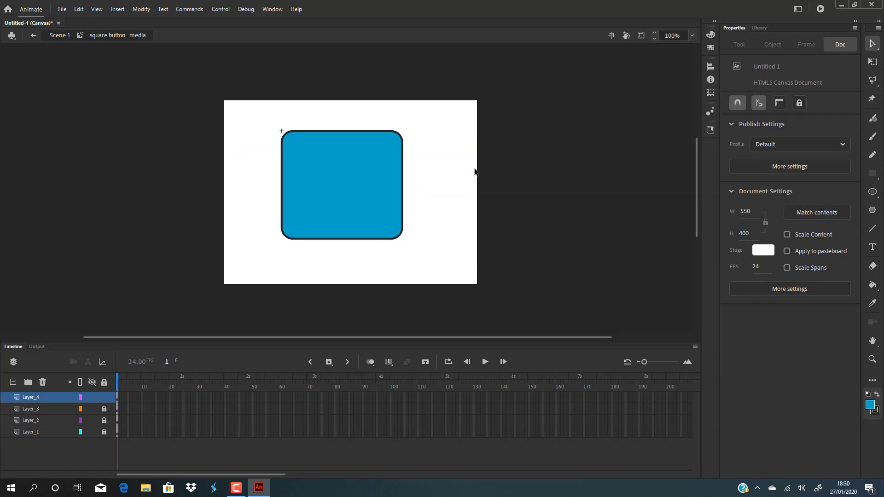
Step: Fill the upper band on Layer_4 with solid color 0066CC at 48% alpha
click(352, 152)
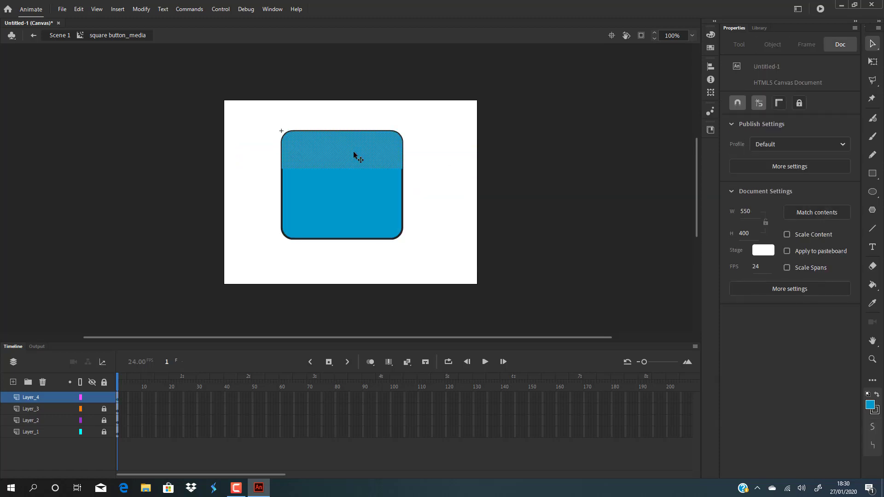
click(711, 35)
click(627, 48)
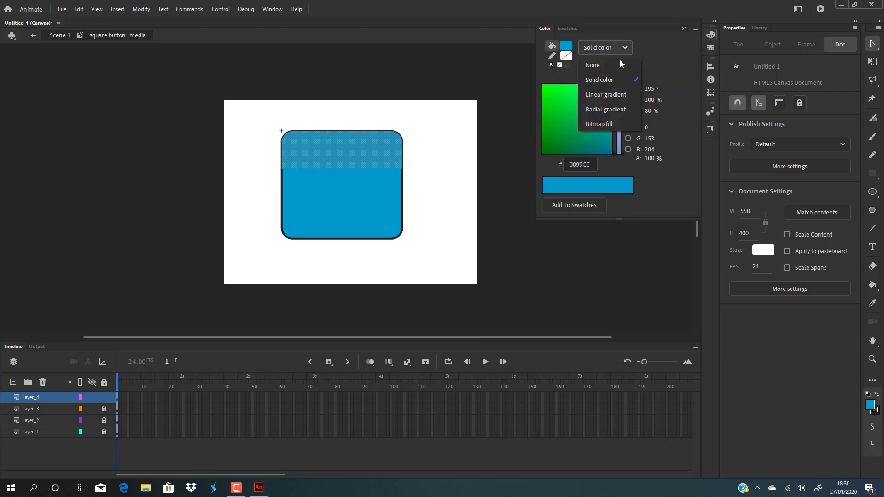
click(603, 77)
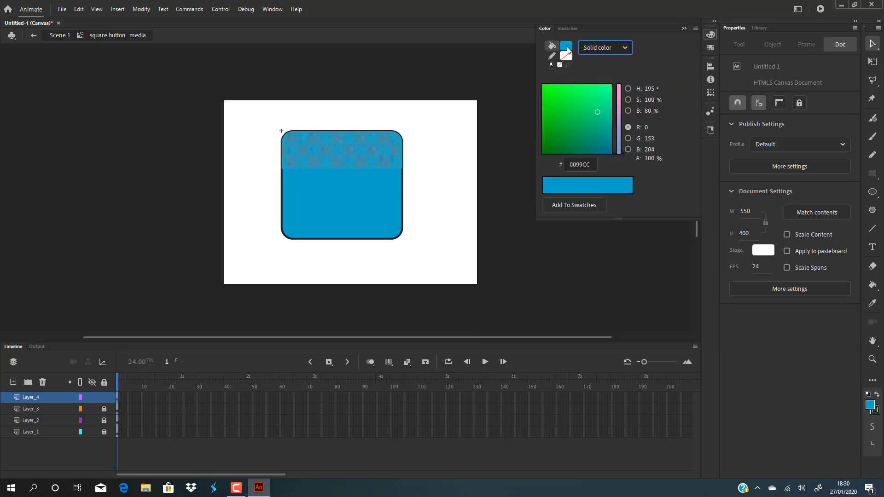
click(567, 47)
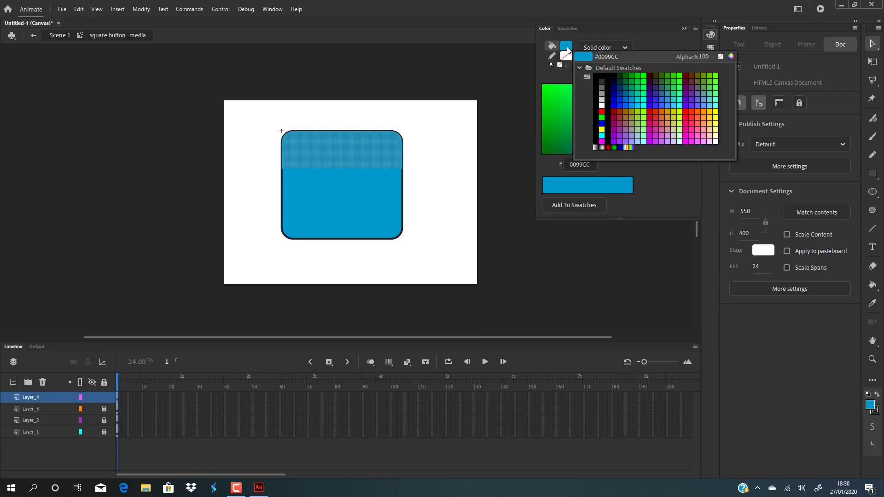
click(629, 98)
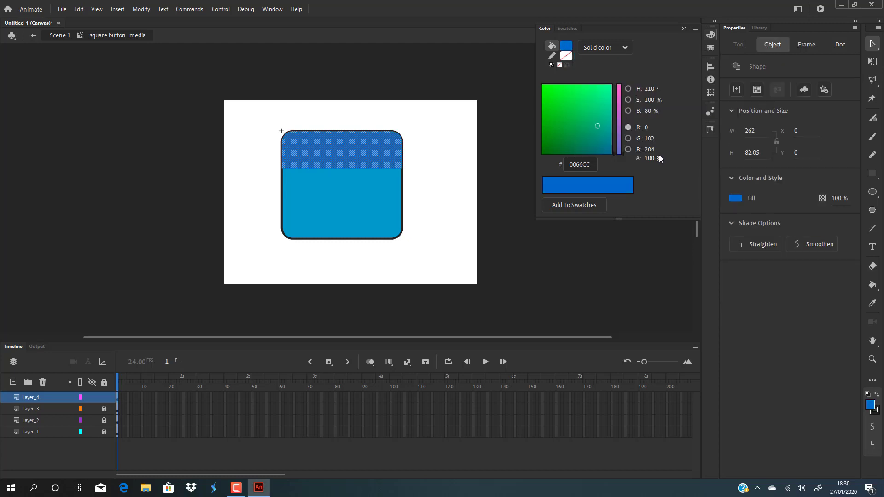
drag(657, 161, 630, 158)
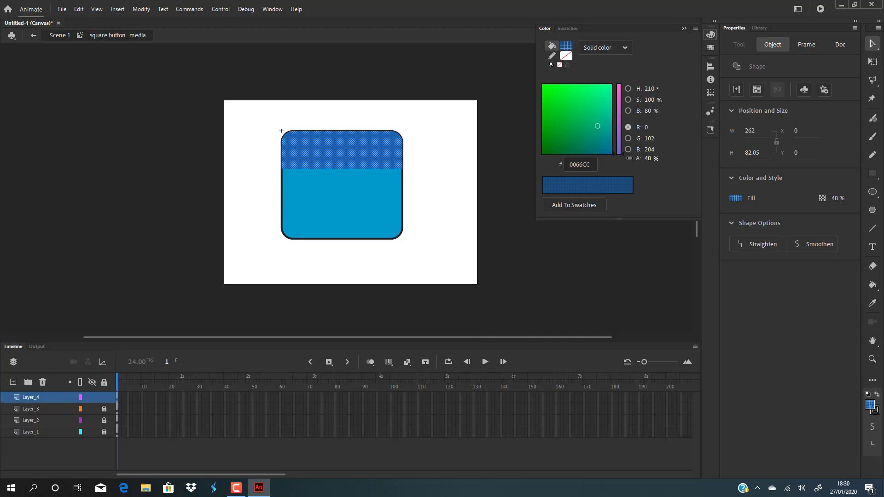
click(615, 300)
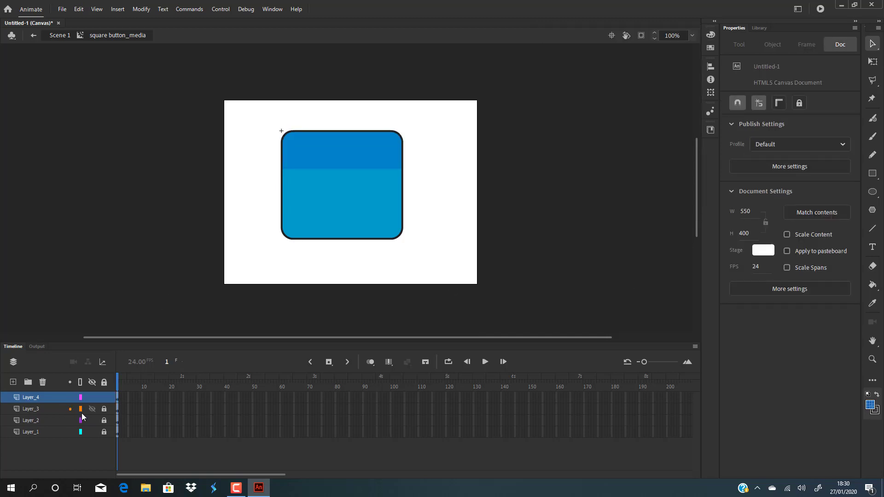
Step: Lock Layer_2, Layer_3 and Layer_4, leaving only Layer_1 editable
click(33, 407)
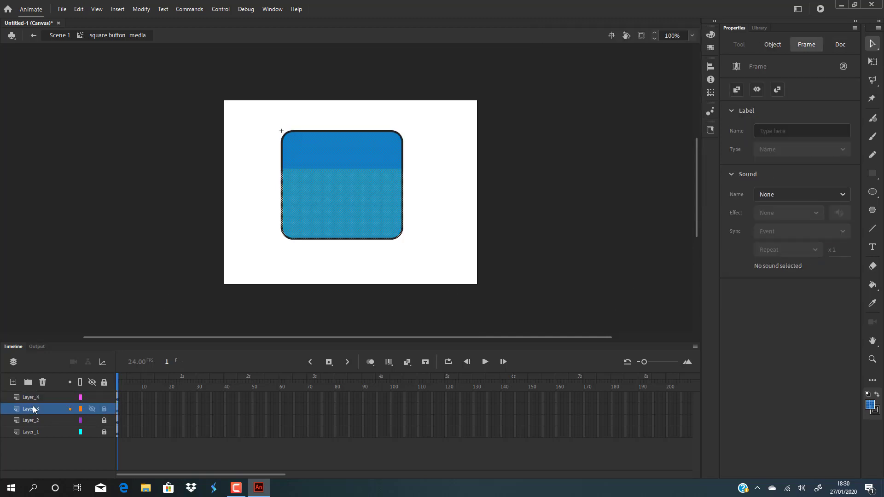
click(626, 186)
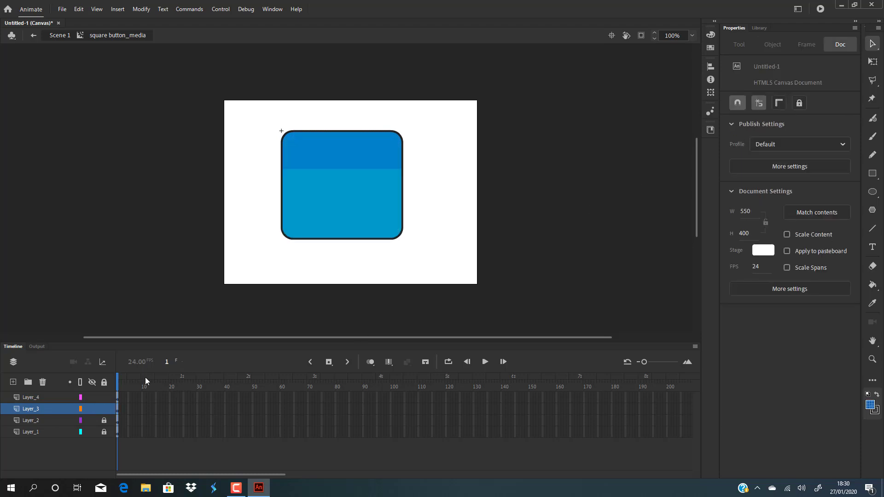
click(103, 383)
click(37, 432)
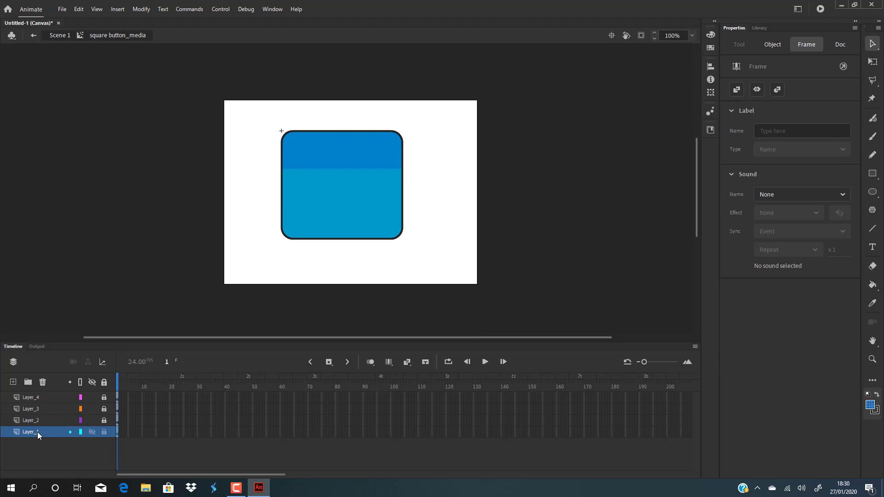
click(104, 433)
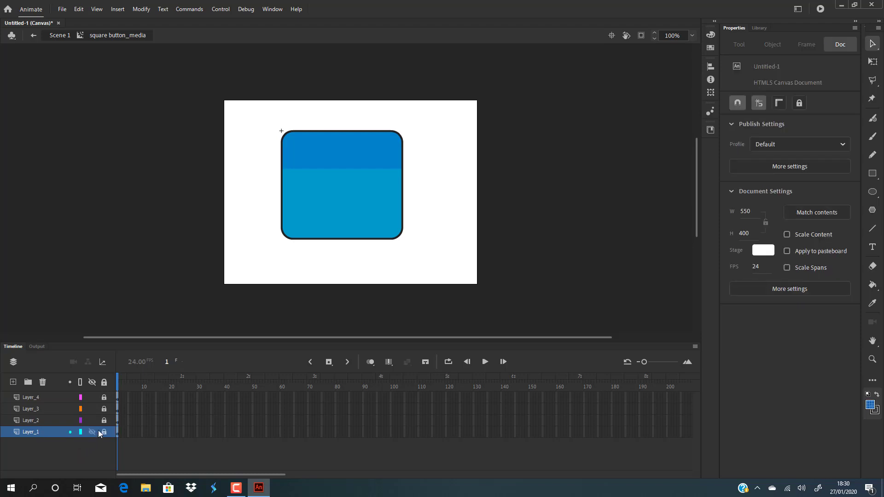
Step: Offset the rounded rectangle on Layer_1 down and to the right, to X 16 and Y 16
click(40, 434)
key(Down)
key(Down)
key(Down)
key(Down)
key(Down)
key(Down)
key(Down)
key(Down)
key(Down)
key(Down)
key(Down)
key(Down)
key(Down)
key(Down)
key(Down)
key(Down)
key(Down)
key(Down)
key(Down)
key(Down)
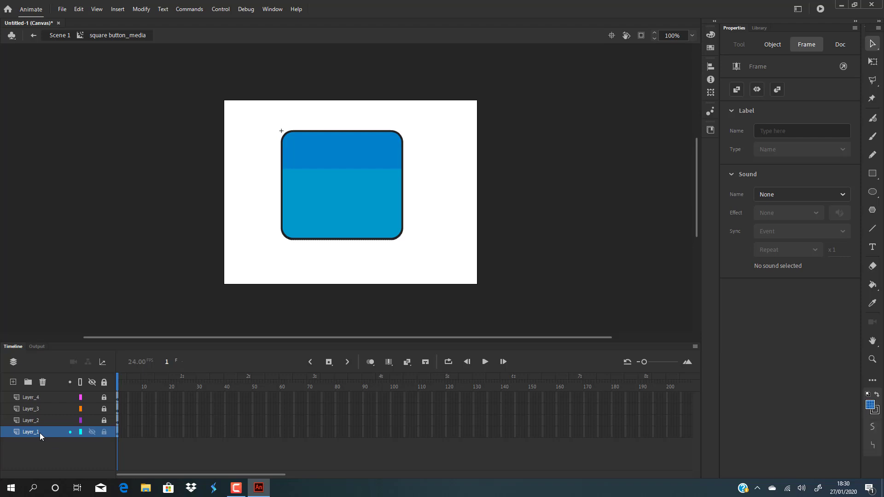
key(Down)
key(Down)
key(Down)
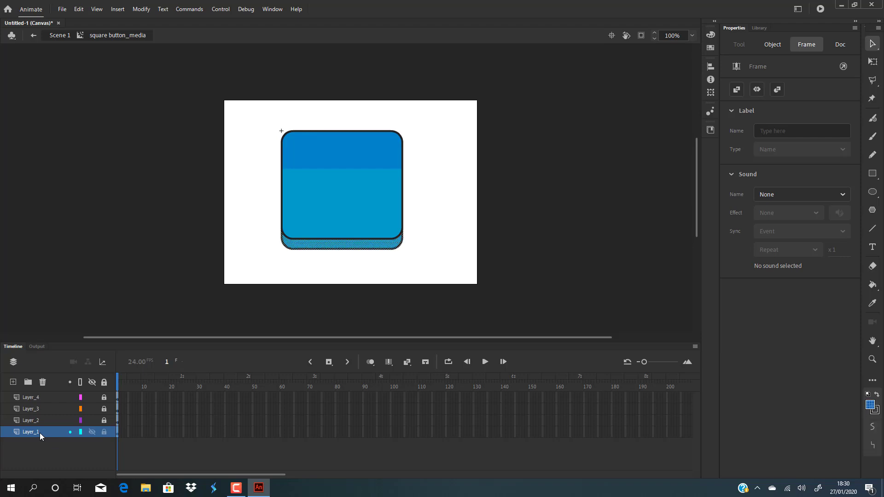
key(Right)
key(Right)
key(Right)
key(Right)
key(Right)
key(Right)
key(Right)
key(Right)
key(Right)
key(Right)
key(Right)
key(Right)
key(Right)
key(Right)
key(Right)
key(Right)
key(Right)
key(Right)
key(Right)
key(Right)
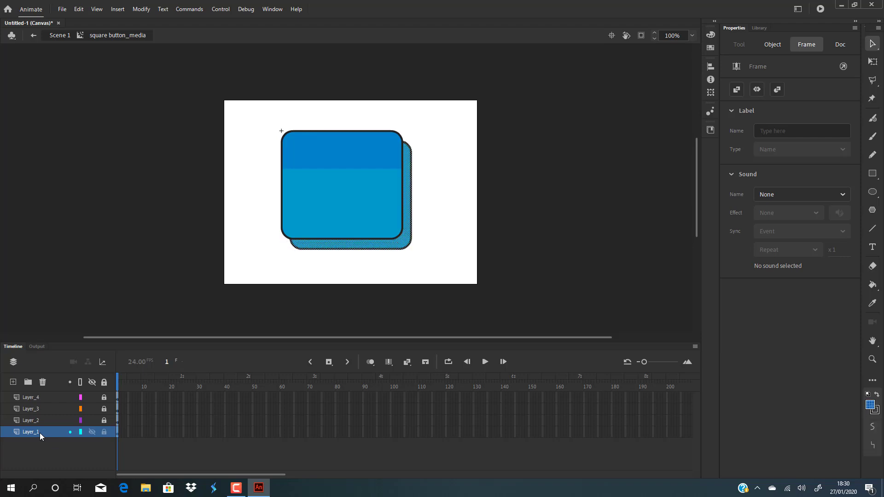
key(Up)
key(Up)
key(Up)
key(Up)
key(Left)
key(Left)
key(Left)
key(Left)
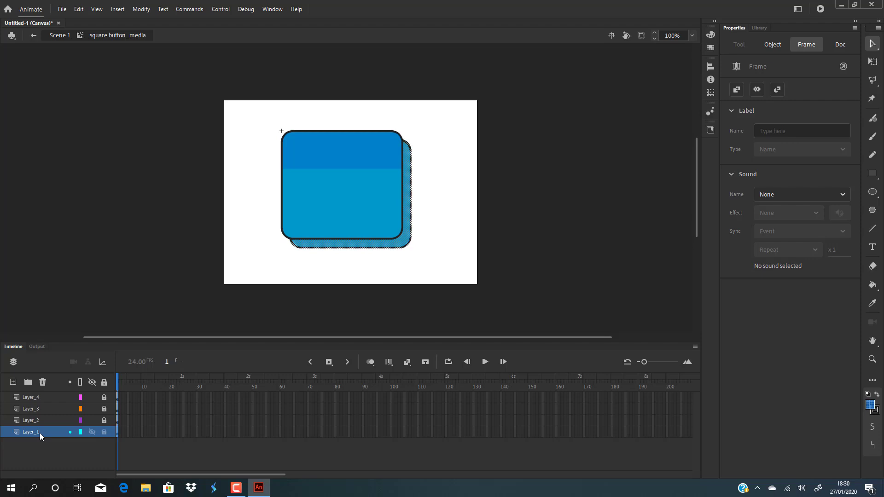
key(Up)
key(Up)
key(Up)
key(Up)
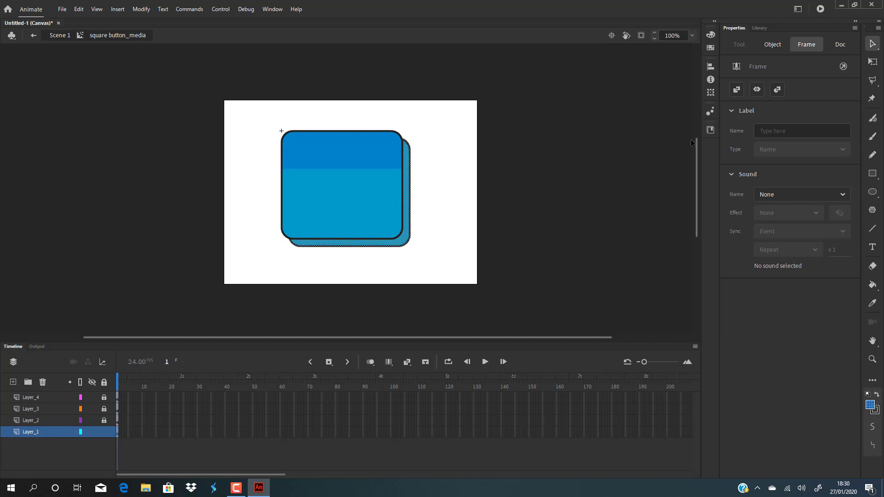
Step: Delete the black outline of the offset rounded rectangle on Layer_1
click(424, 192)
click(410, 205)
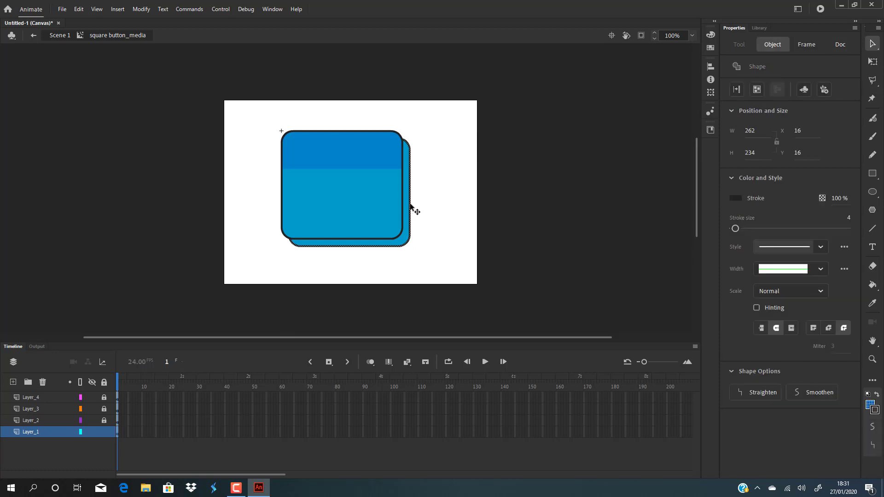
key(Delete)
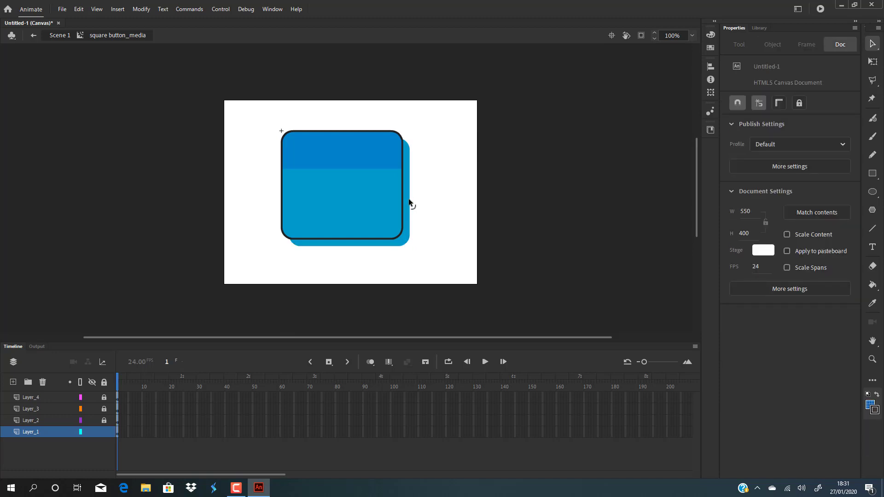
Step: Change the fill of the offset rounded rectangle on Layer_1 to a solid dark blue
click(409, 203)
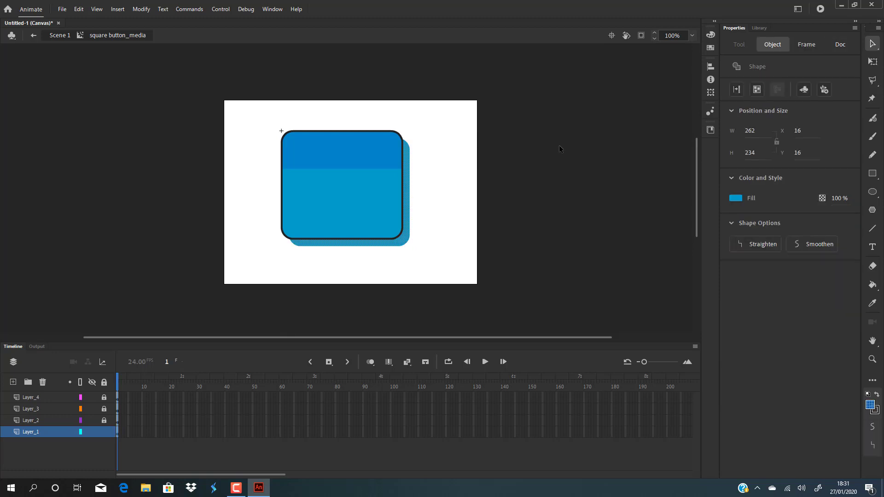
click(710, 34)
click(568, 47)
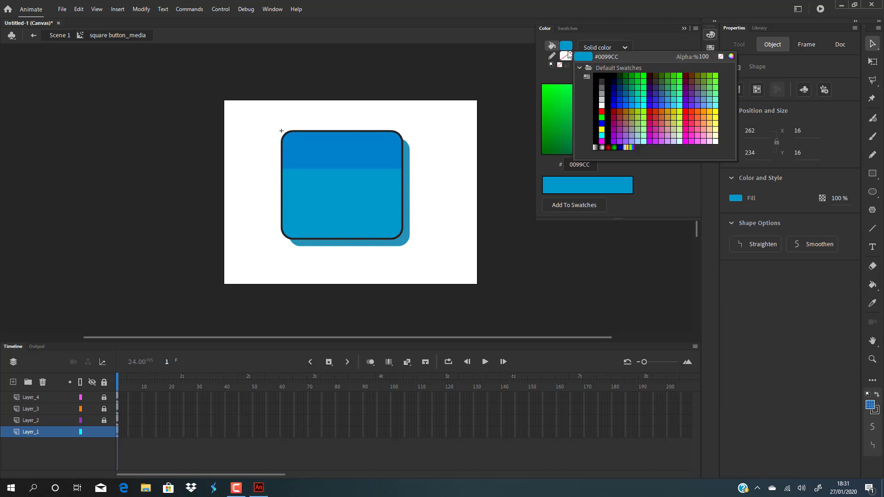
click(620, 92)
click(458, 153)
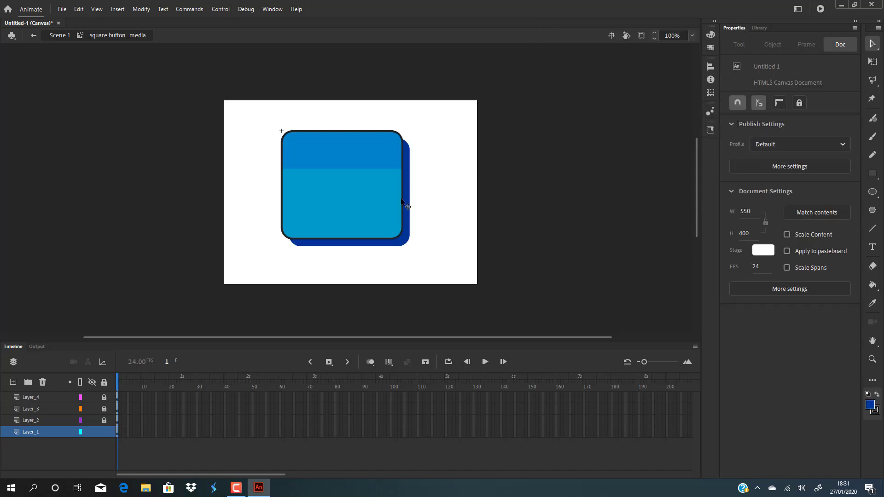
Step: Unlock all layers and inset the rounded rectangle's fill on Layer_3 by 10 px with Expand Fill
click(104, 383)
click(104, 383)
click(359, 201)
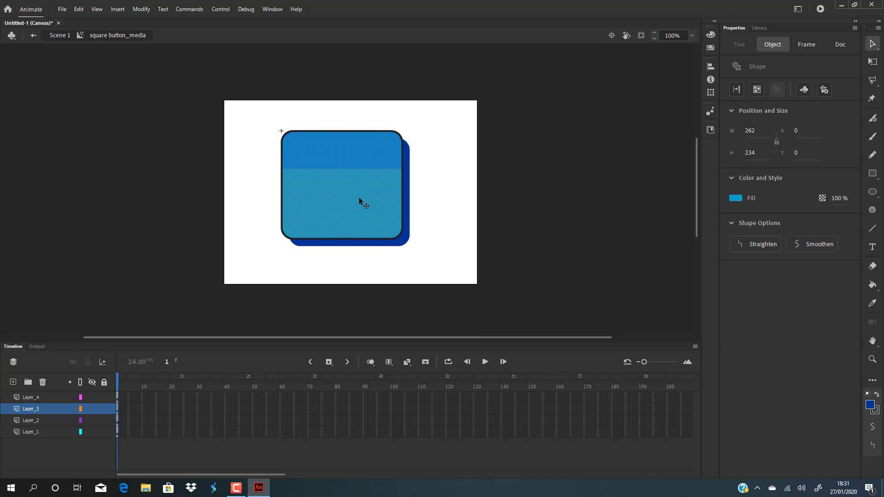
click(141, 9)
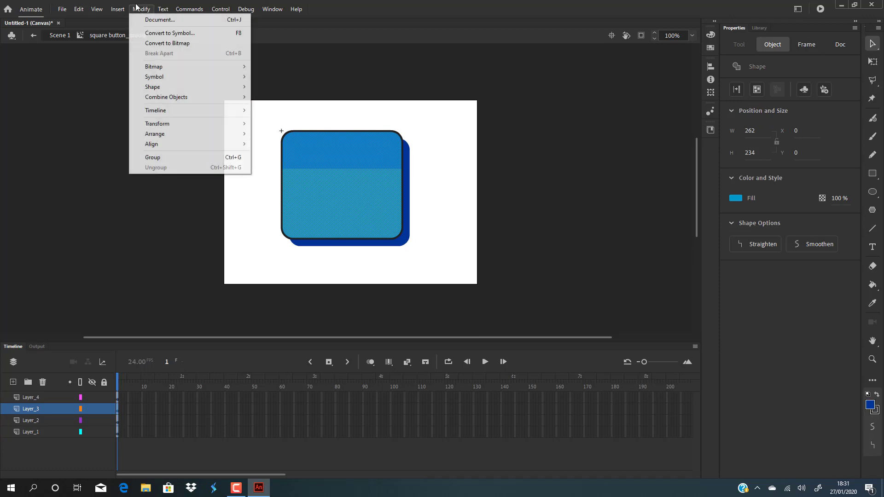
mouse_move(163, 88)
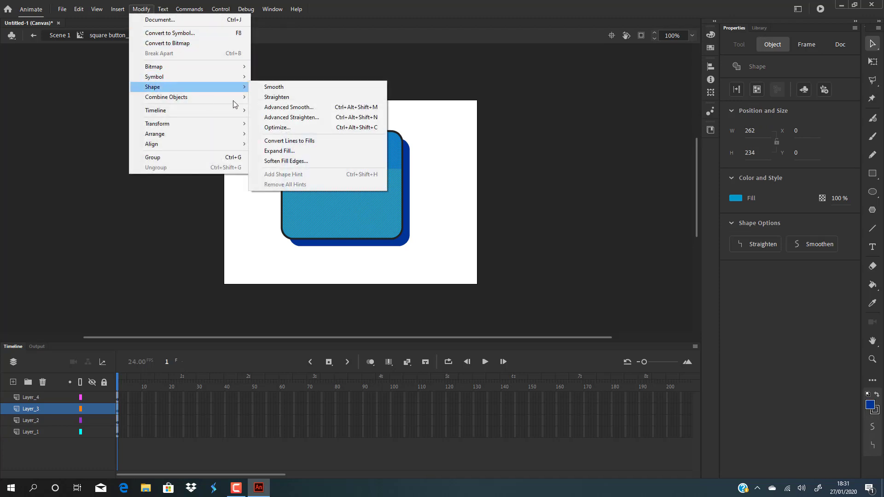
click(289, 151)
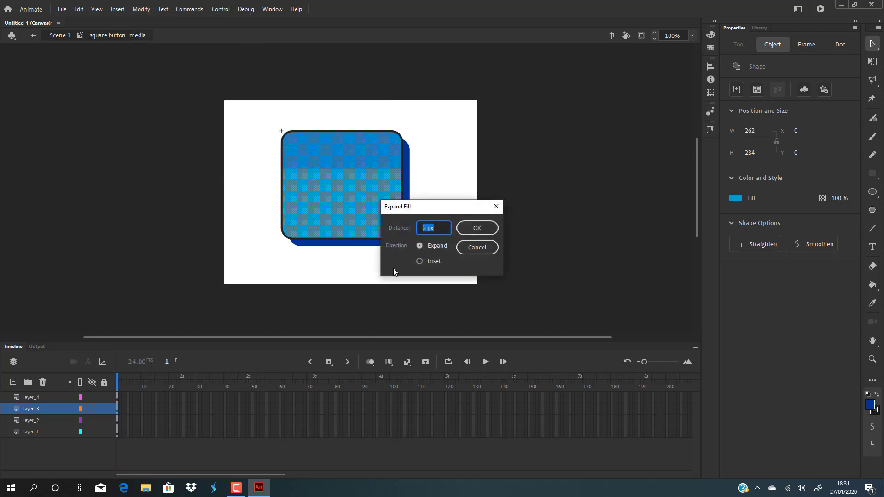
click(420, 262)
drag(441, 228, 368, 229)
key(BackSpace)
text(10)
key(Return)
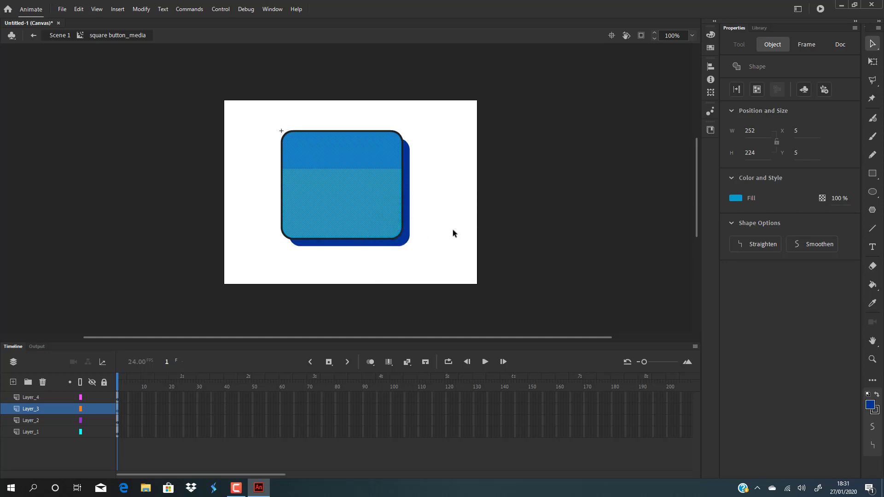
Step: Inset the Layer_3 fill by 10 px two more times
click(453, 233)
click(373, 216)
click(141, 8)
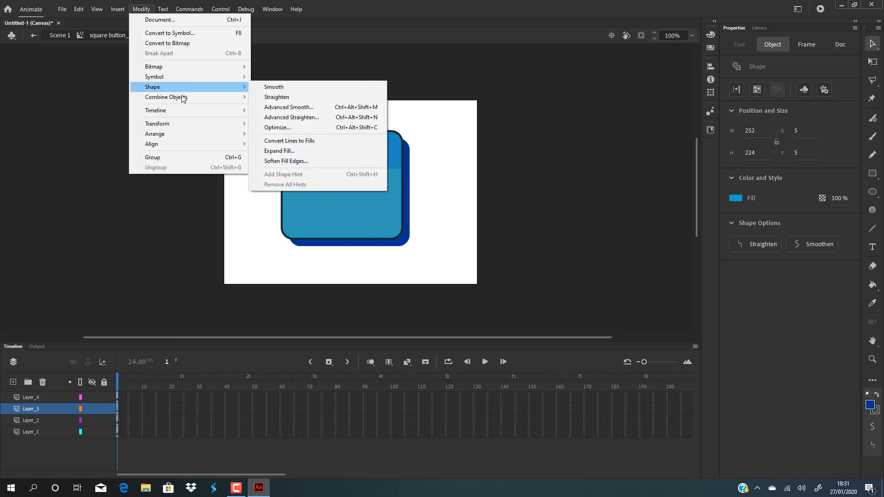
click(279, 150)
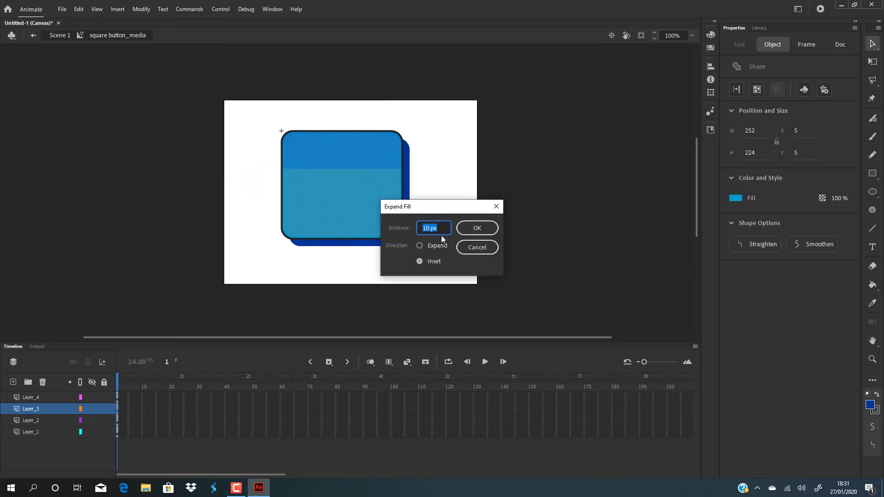
click(472, 229)
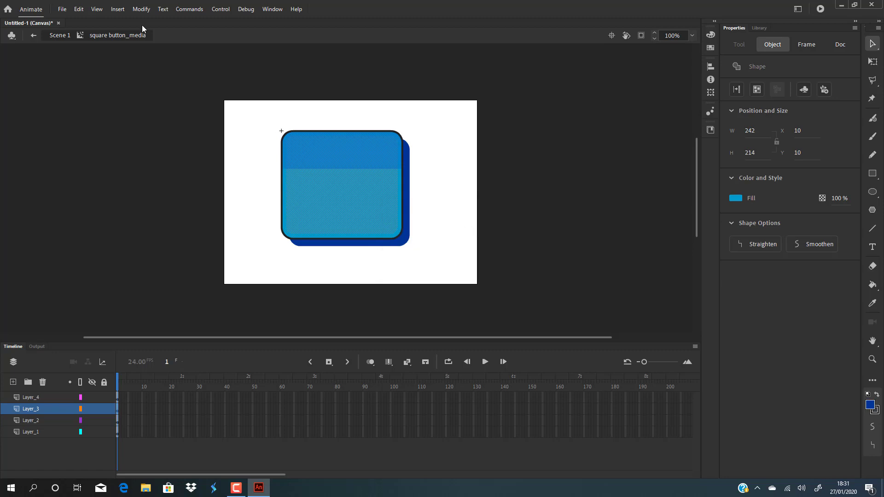
click(141, 9)
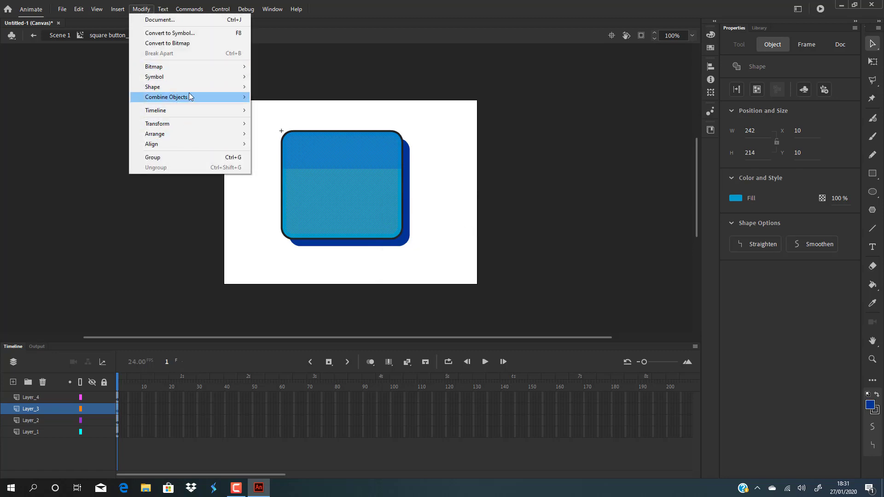
mouse_move(191, 87)
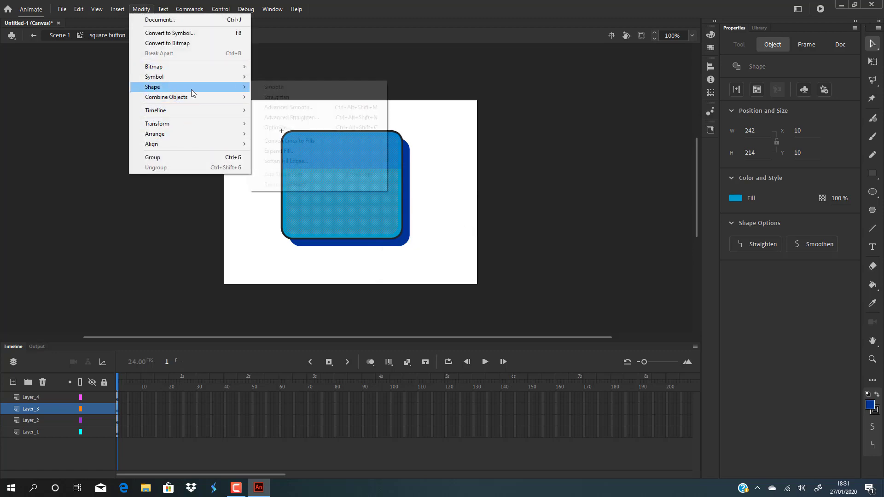
click(294, 151)
click(467, 228)
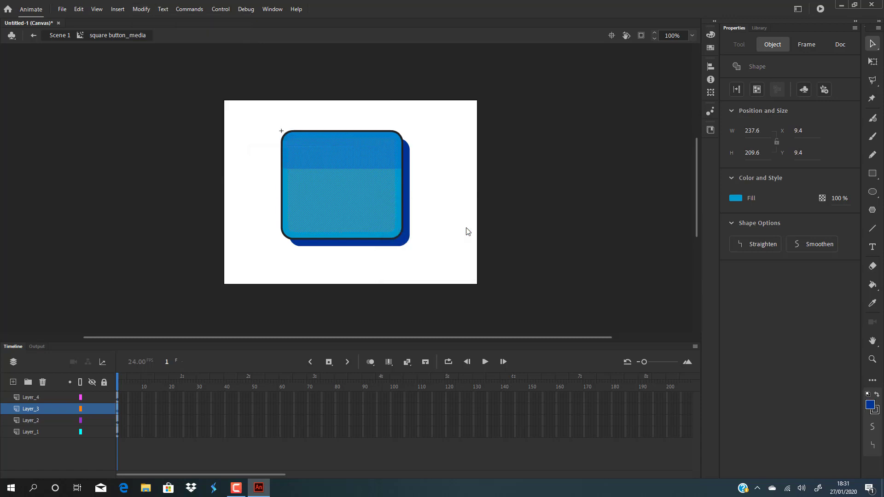
click(440, 196)
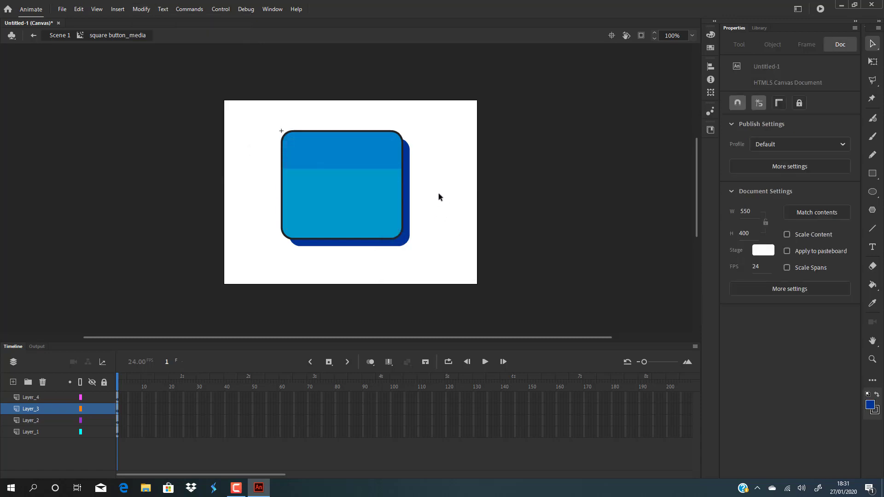
Step: Give the inset Layer_3 shape a linear gradient, with the white stop near the middle and another stop near the light end
click(400, 201)
click(372, 201)
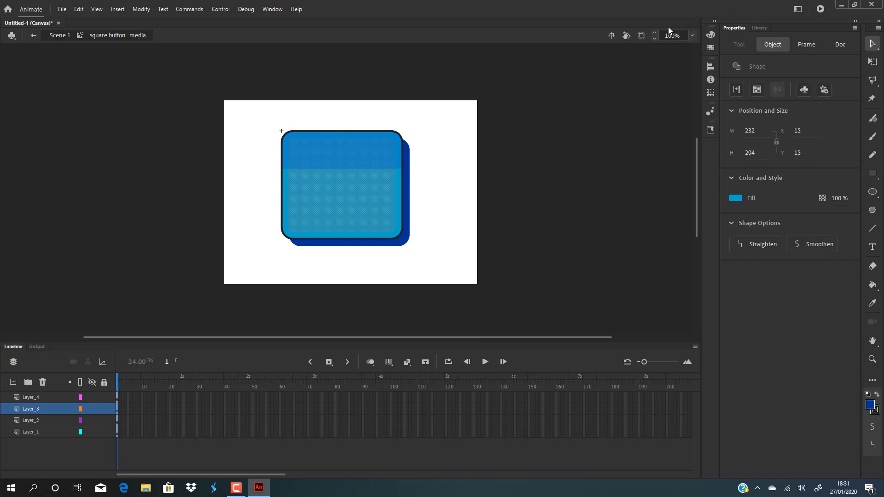
click(708, 38)
click(625, 48)
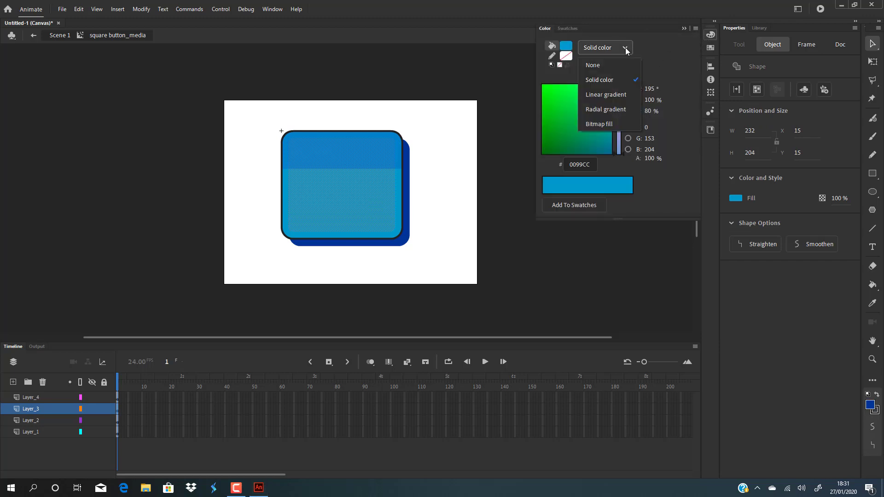
click(620, 95)
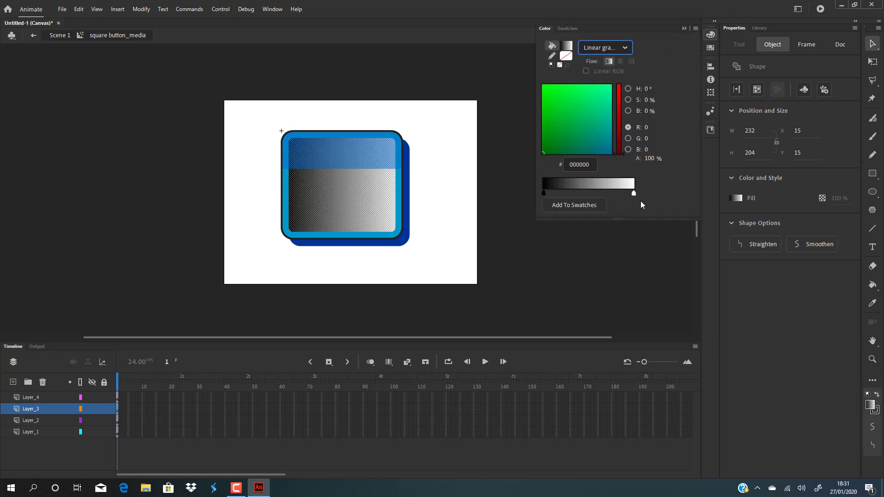
drag(634, 193, 582, 191)
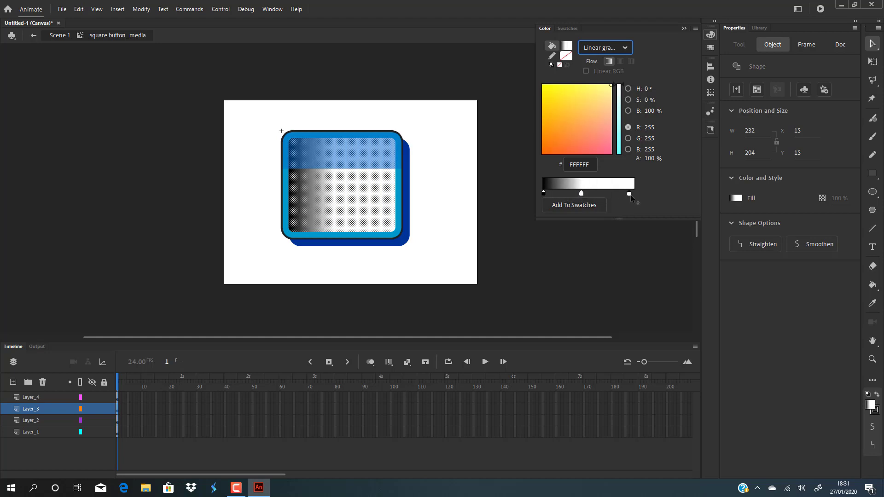
Step: Set the colour of the gradient's end stop to 00CCCC
click(629, 193)
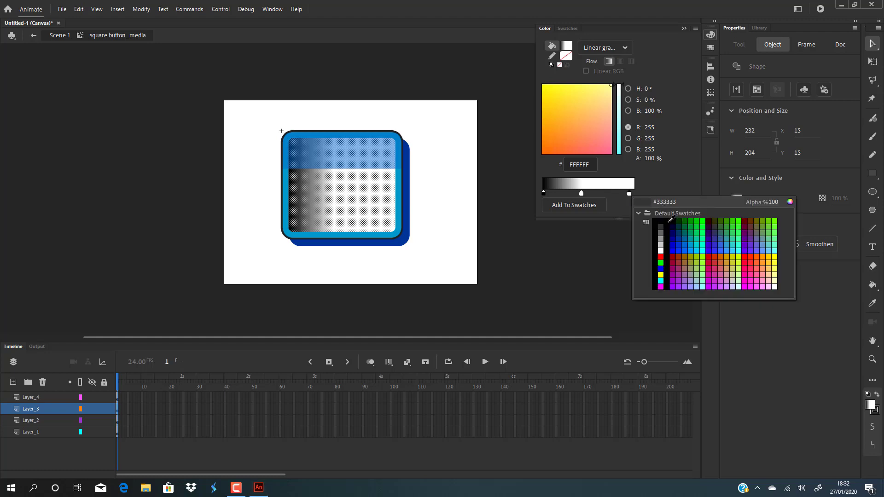
click(693, 243)
click(651, 240)
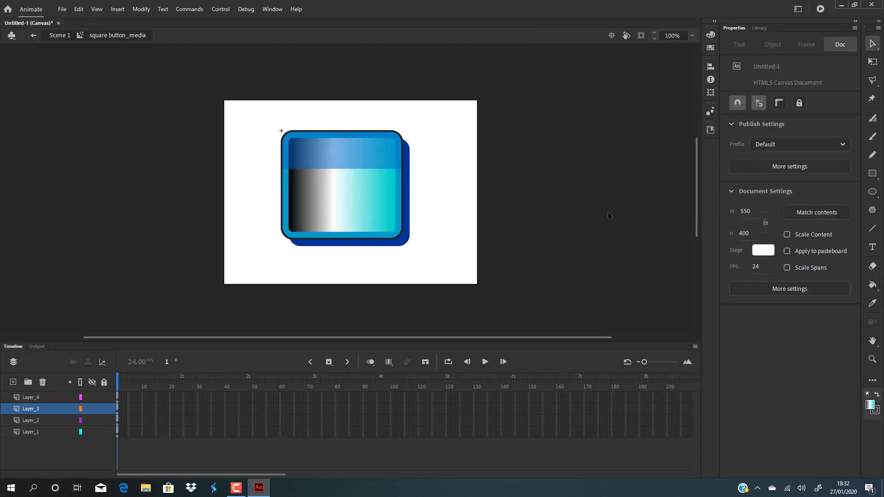
Step: Recolour the middle white stop of the Layer_3 gradient to a bright cyan-blue
click(365, 199)
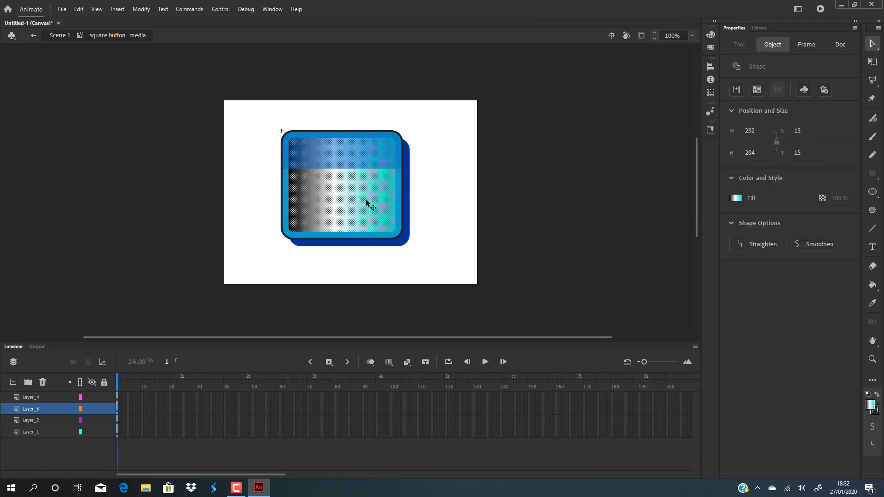
click(710, 34)
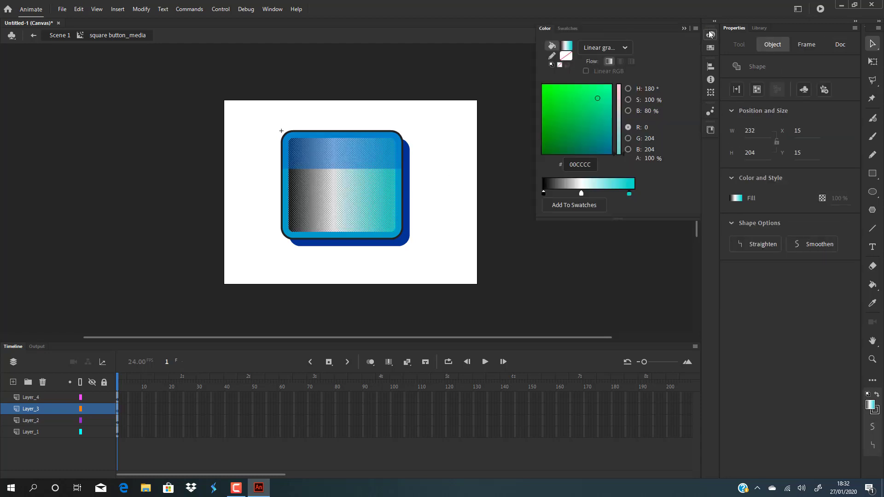
double_click(581, 194)
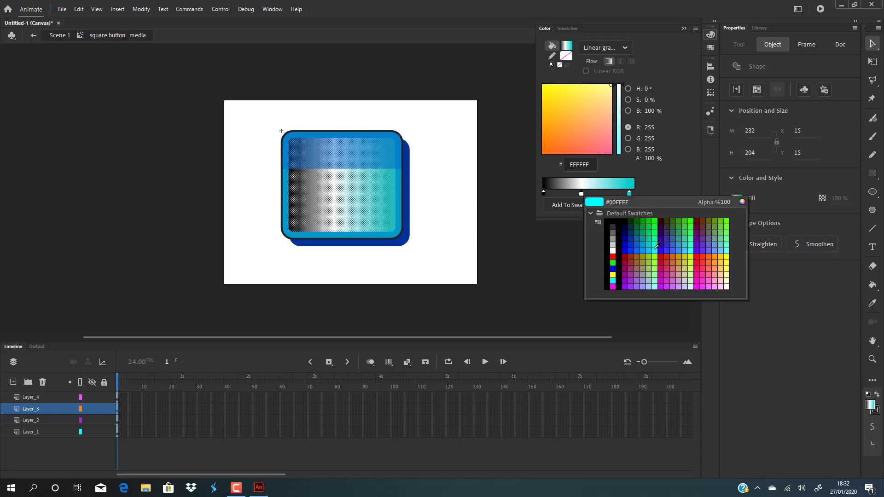
click(650, 250)
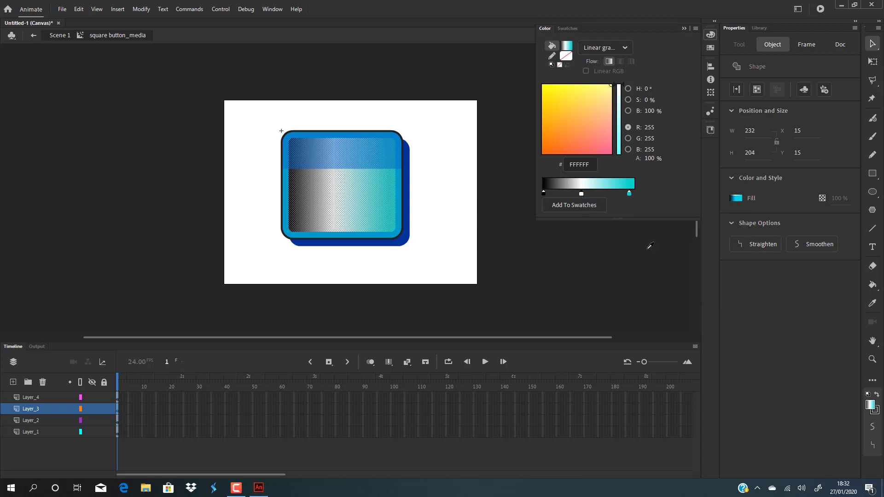
Step: Recolour the black start stop of the Layer_3 gradient to dark blue 003366 and deselect the shape
double_click(544, 192)
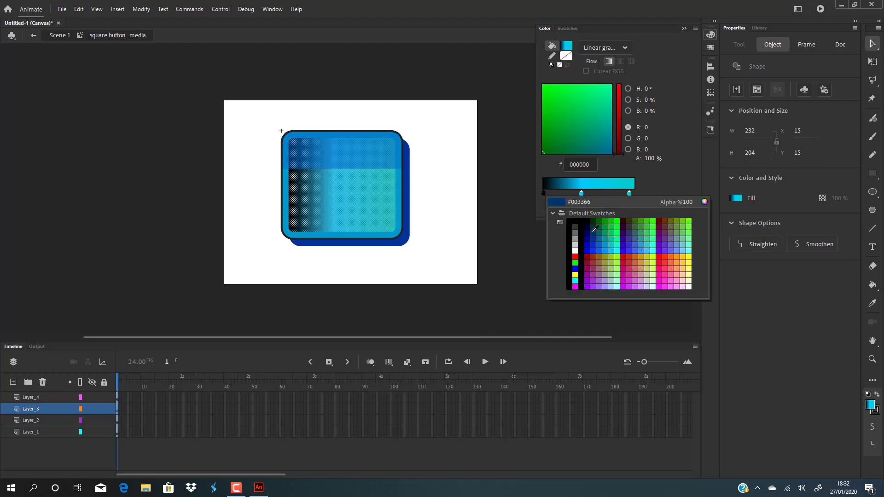
click(593, 232)
click(608, 245)
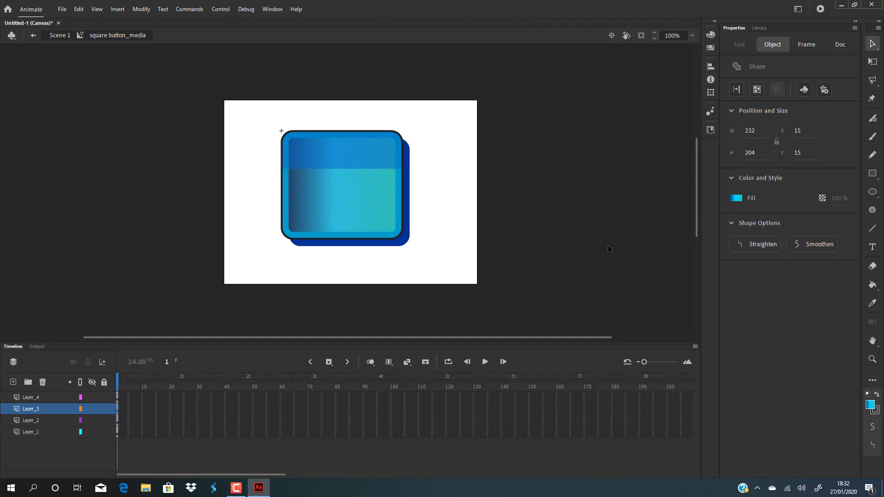
click(355, 197)
click(541, 179)
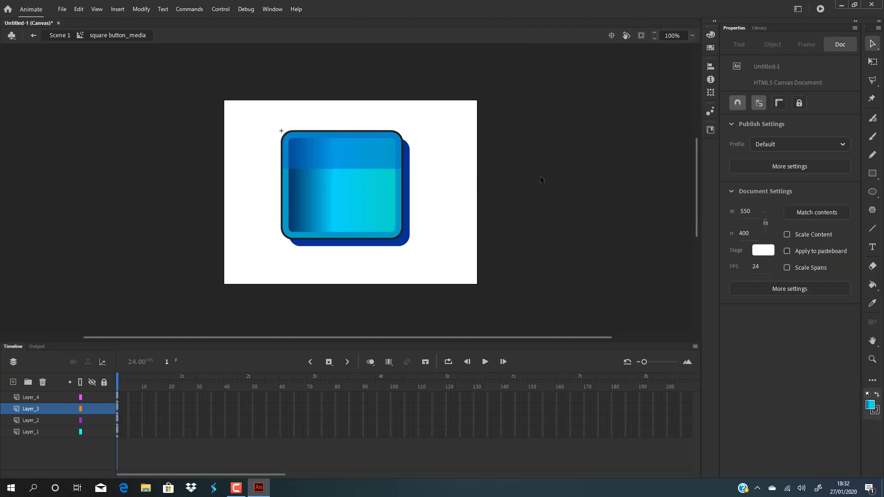
Step: Rotate the Layer_3 face gradient a quarter turn so it runs vertically with its dark end at the face's lower edge
click(352, 193)
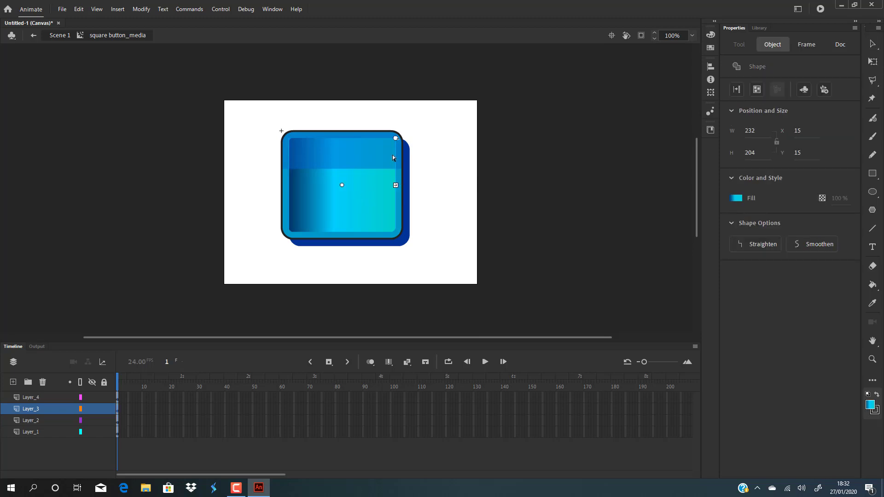
drag(395, 137, 338, 180)
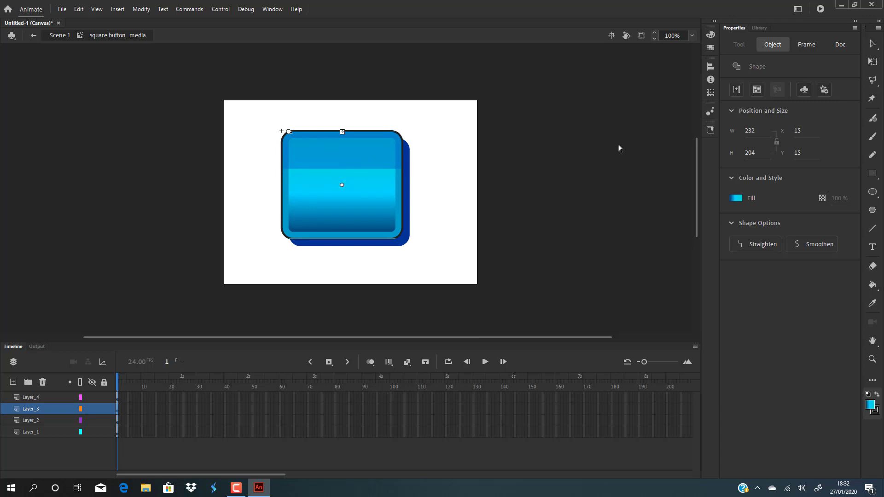
key(v)
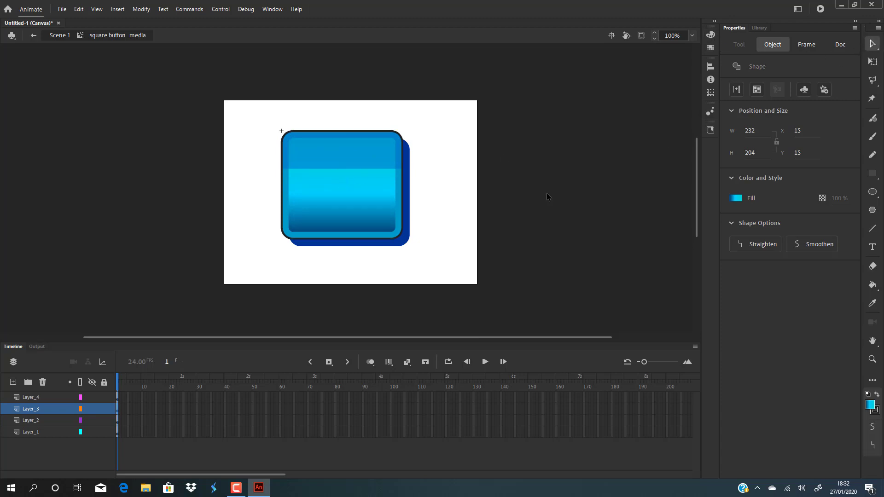
click(557, 168)
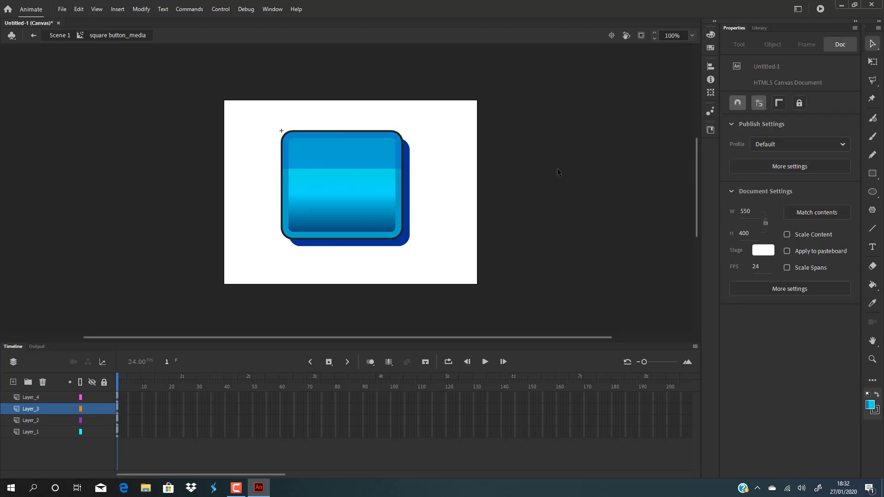
Step: Change the Layer_2 frame shape's solid fill to the blue-to-cyan linear gradient and deselect the shape
click(399, 228)
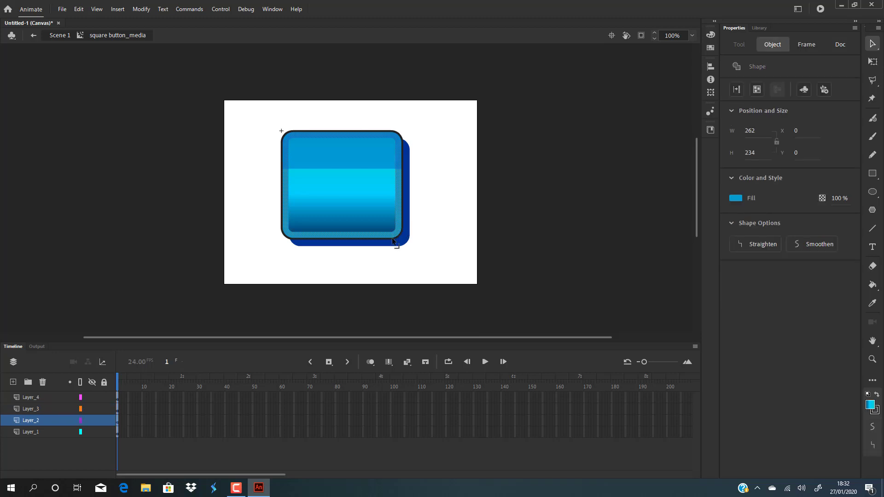
click(711, 34)
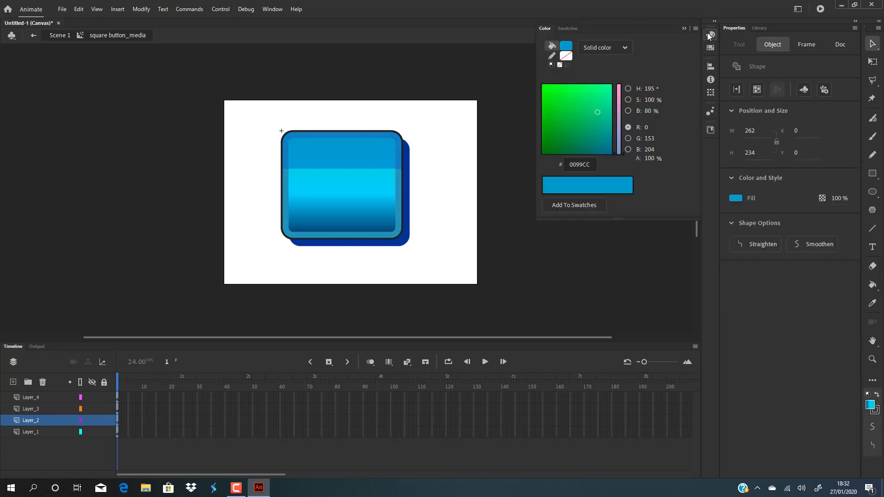
click(625, 49)
click(616, 95)
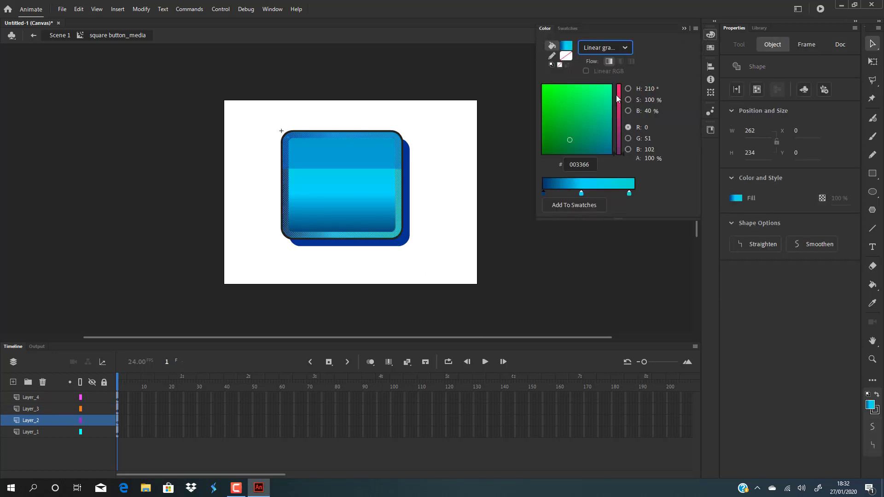
click(503, 197)
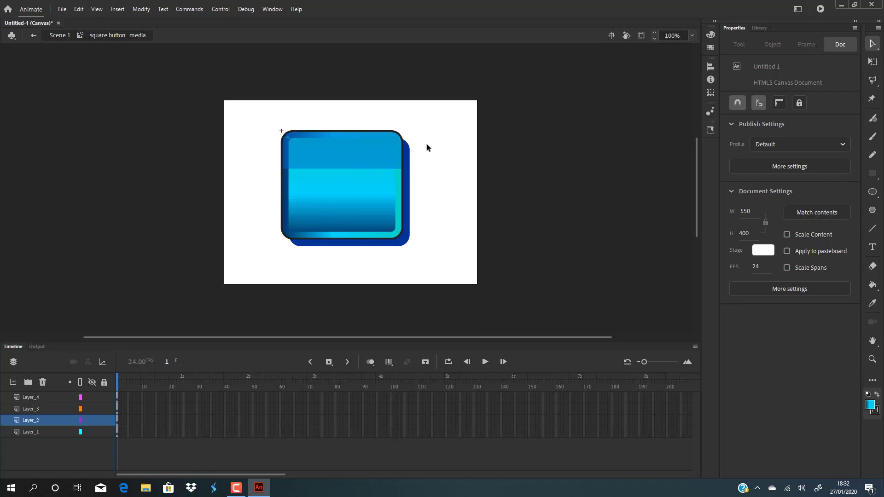
Step: Move the translucent Layer_4 band off the button's upper part and place it back across the top at X 0, Y about 6
click(288, 138)
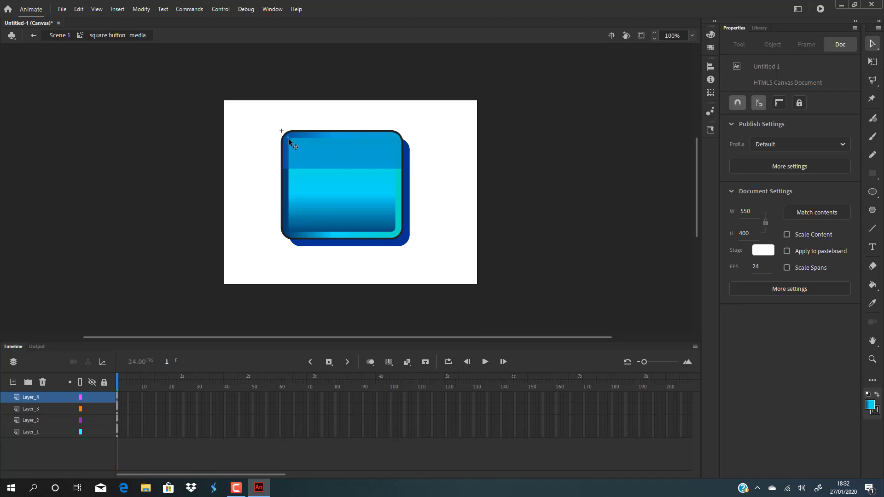
drag(288, 139, 315, 163)
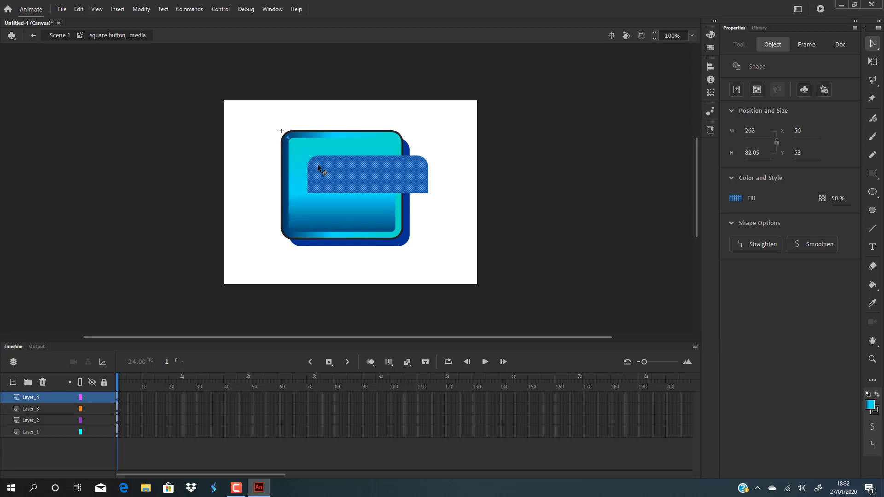
click(289, 139)
click(268, 143)
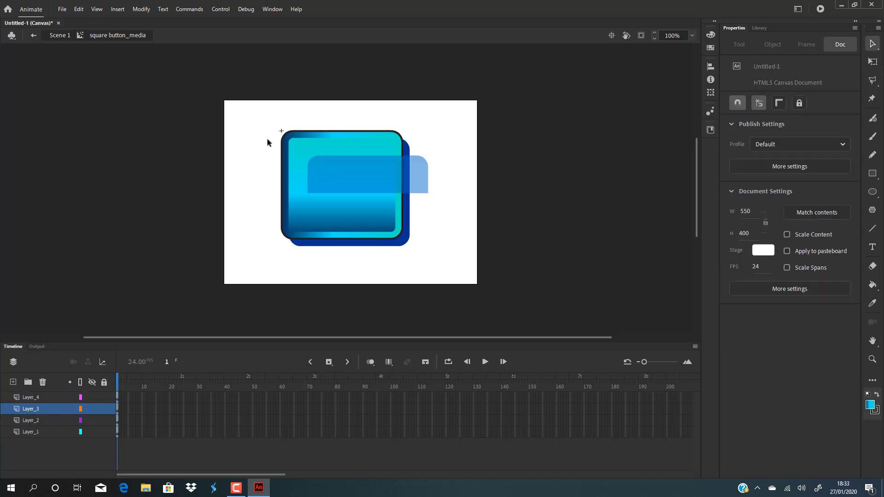
click(399, 165)
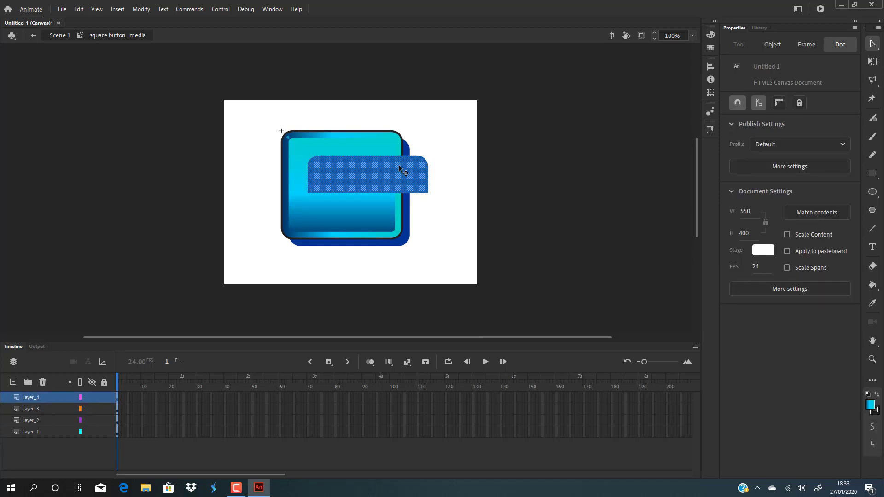
click(289, 137)
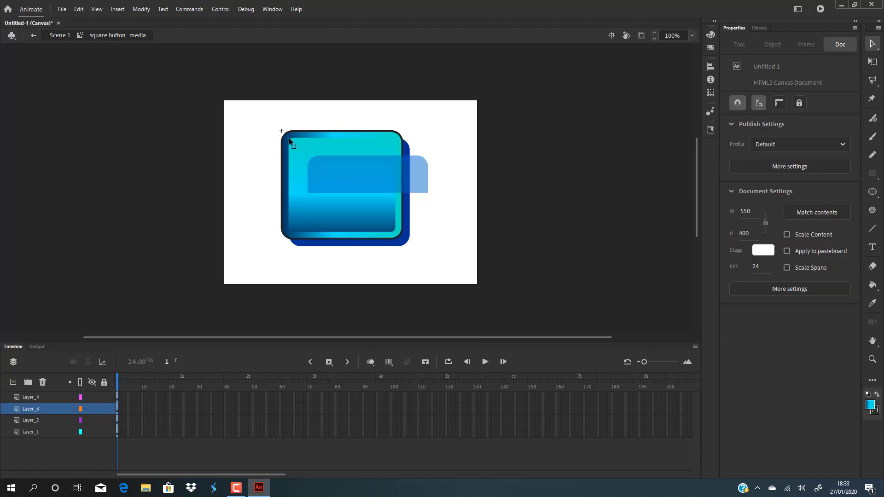
drag(373, 176, 377, 164)
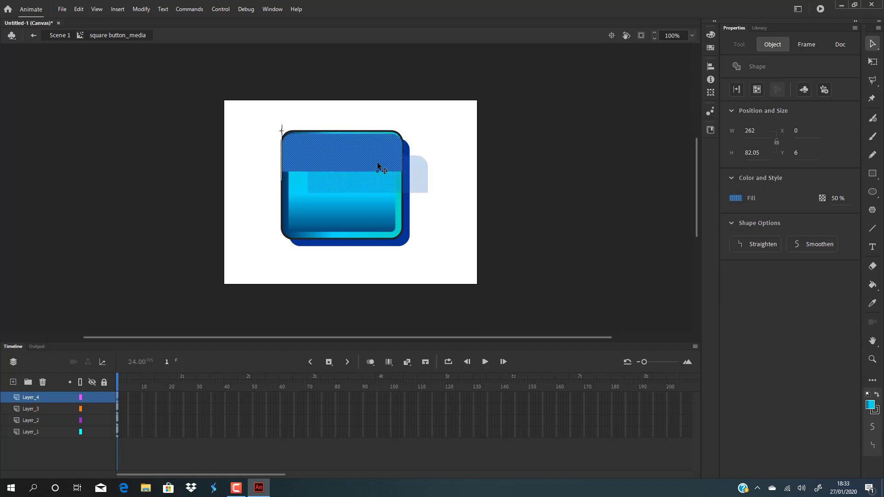
click(571, 151)
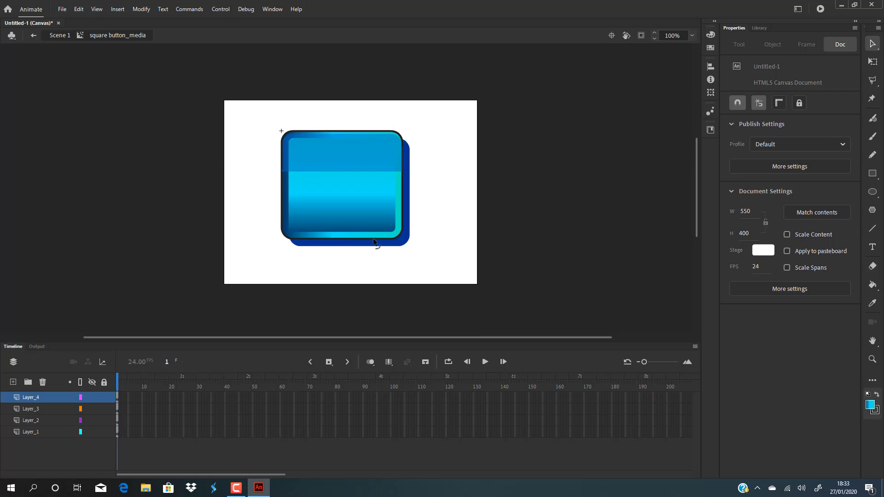
Step: Return to Scene 1 and scale the button instance down to about 121 × 109
click(379, 204)
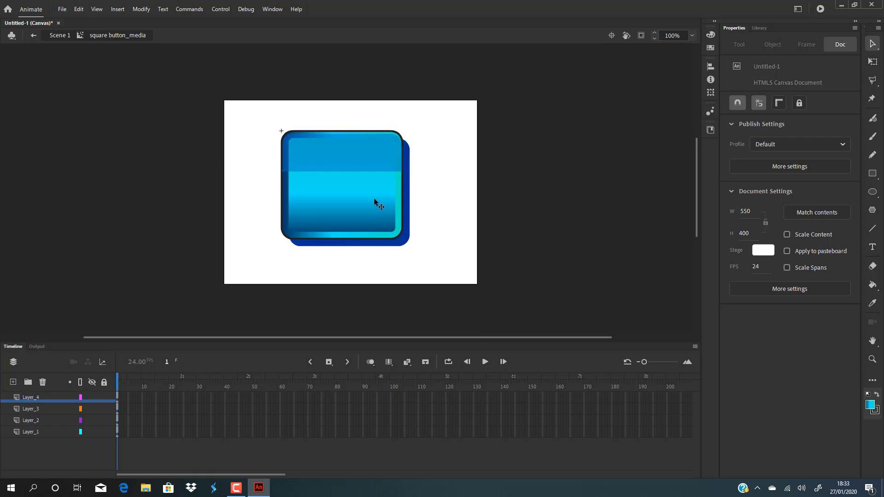
click(440, 182)
double_click(440, 180)
drag(355, 189, 336, 220)
key(q)
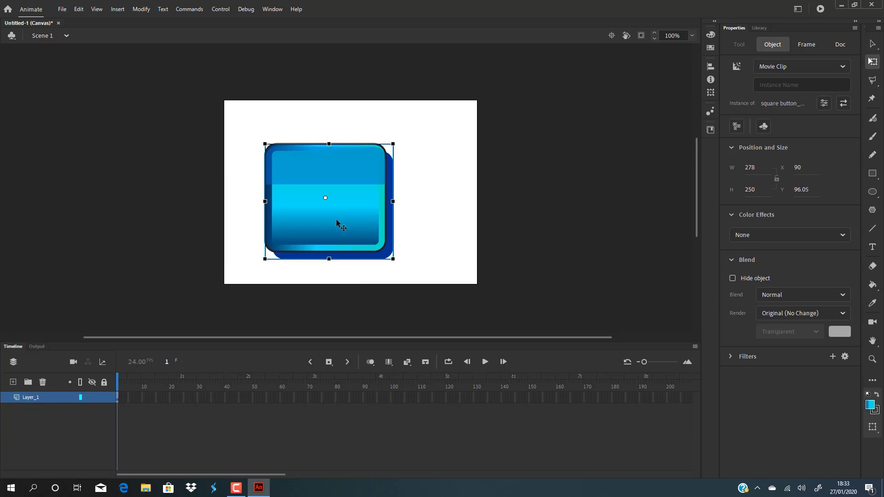
drag(393, 144, 374, 176)
click(402, 176)
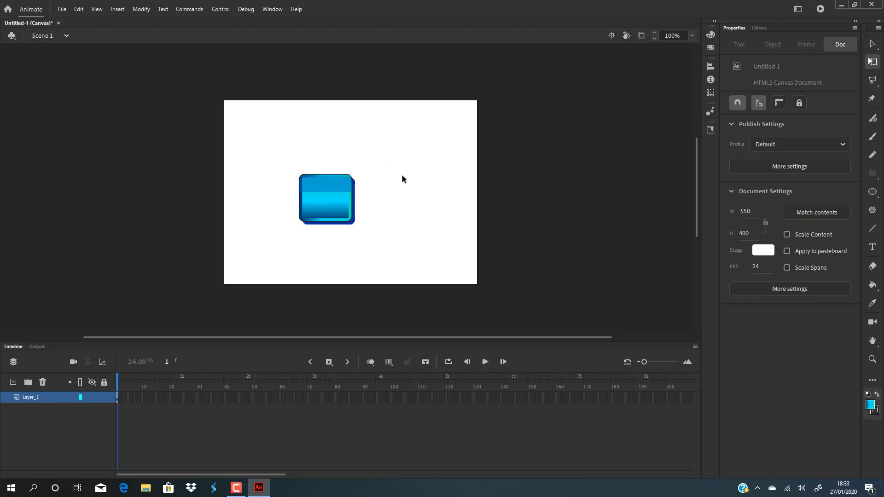
Step: Reposition the small button around the stage, ending below the centre at about X 195, Y 196
click(336, 209)
drag(330, 221, 370, 177)
click(435, 181)
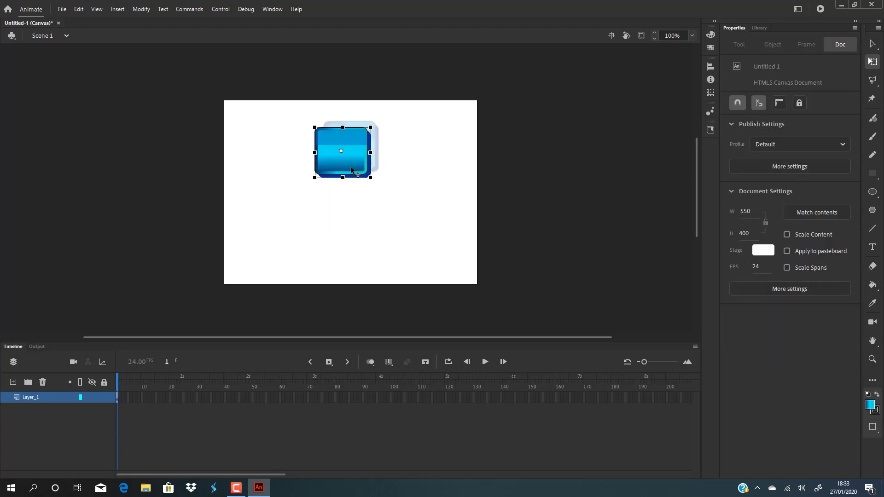
click(413, 175)
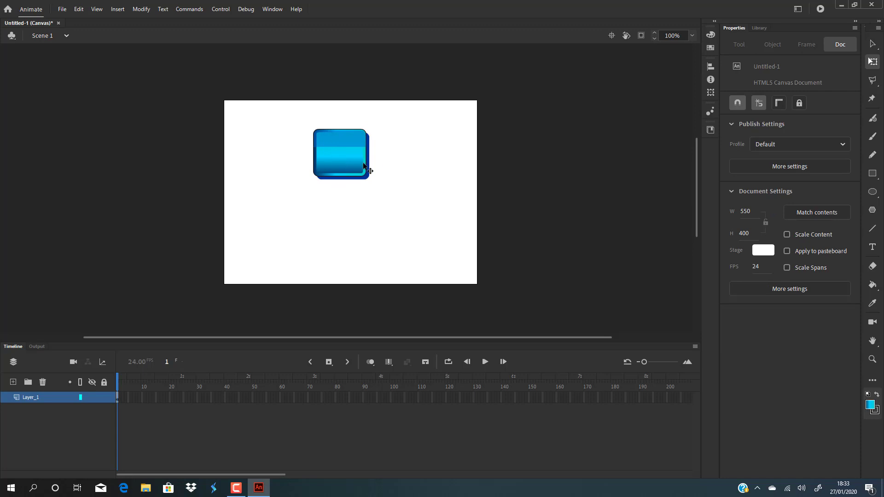
drag(355, 179, 354, 215)
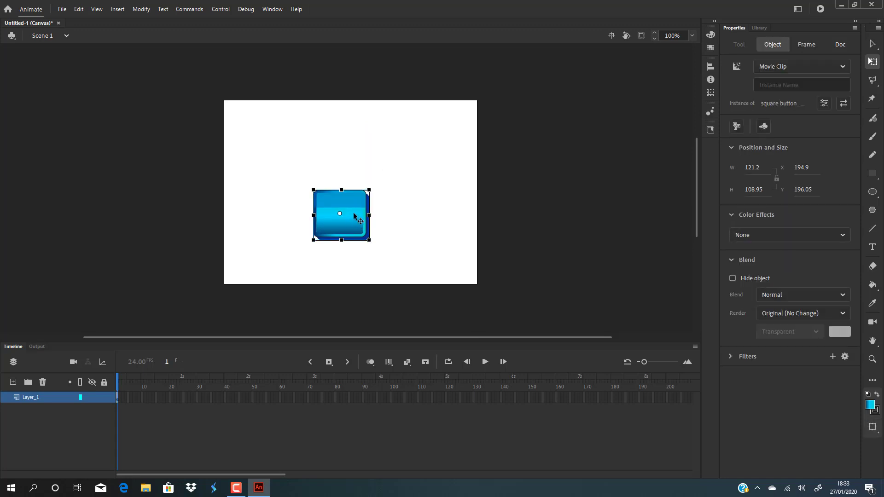
Step: Open the button symbol for editing and add a new layer above Layer_4
double_click(355, 214)
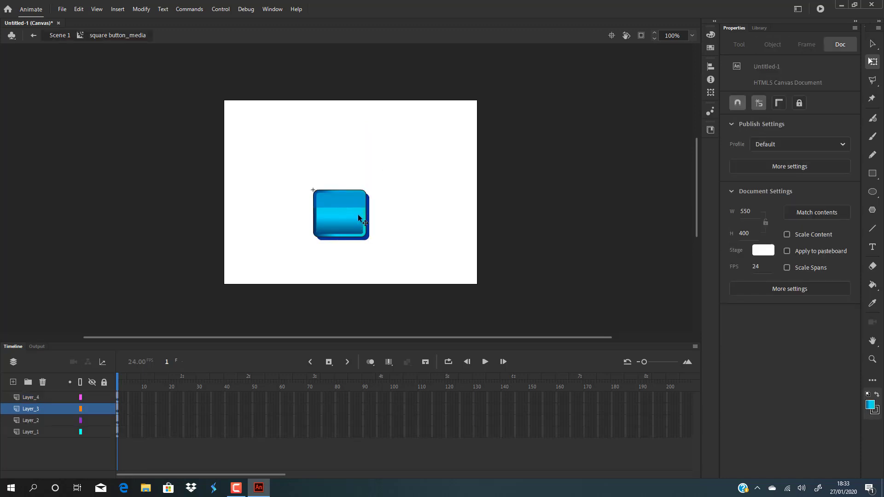
click(37, 399)
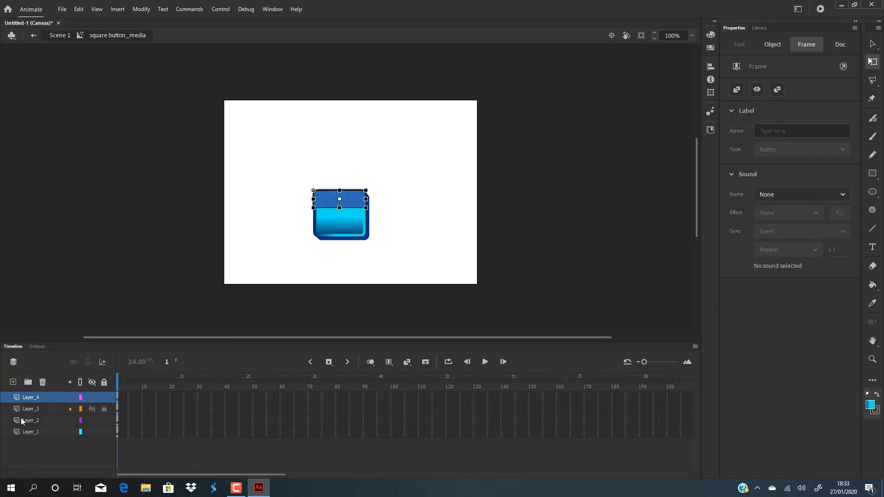
click(14, 382)
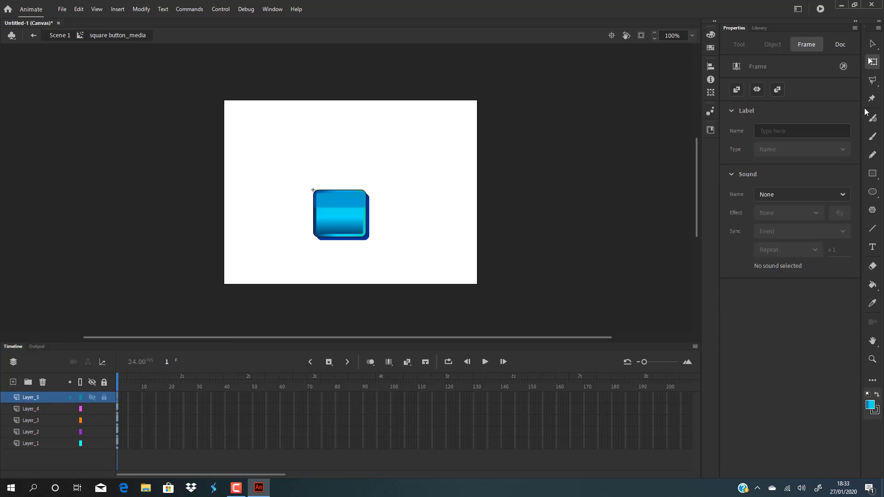
Step: Set the Rectangle tool's fill to solid dark blue 003366 for drawing on Layer_5
click(870, 175)
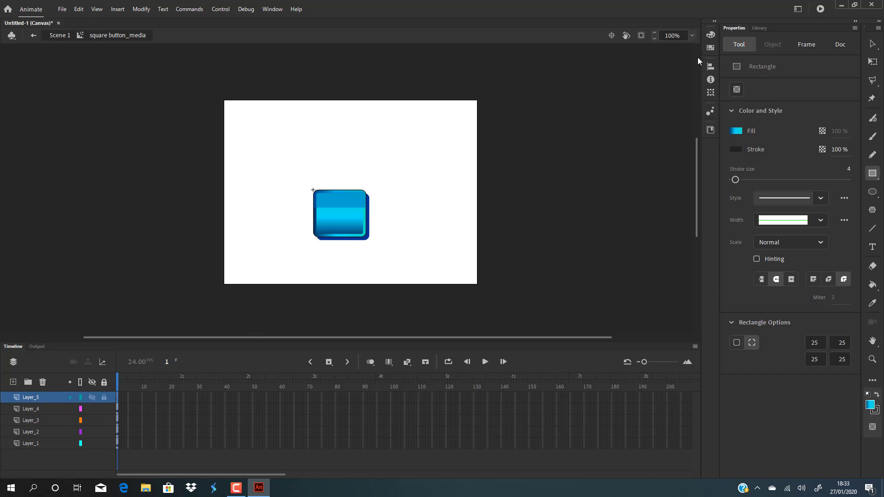
click(714, 37)
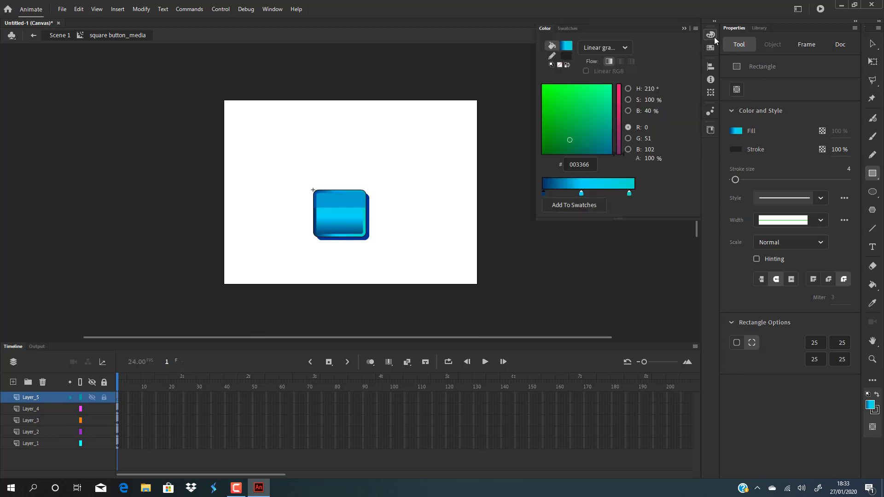
click(626, 48)
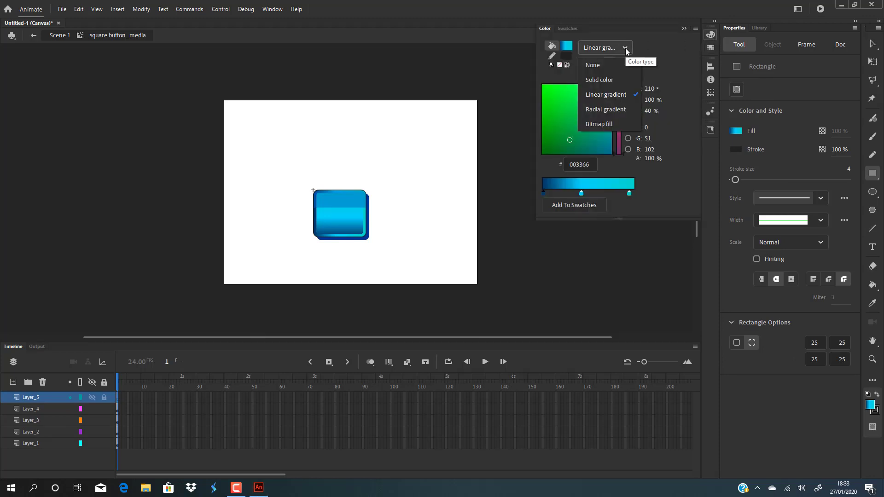
click(625, 48)
click(567, 46)
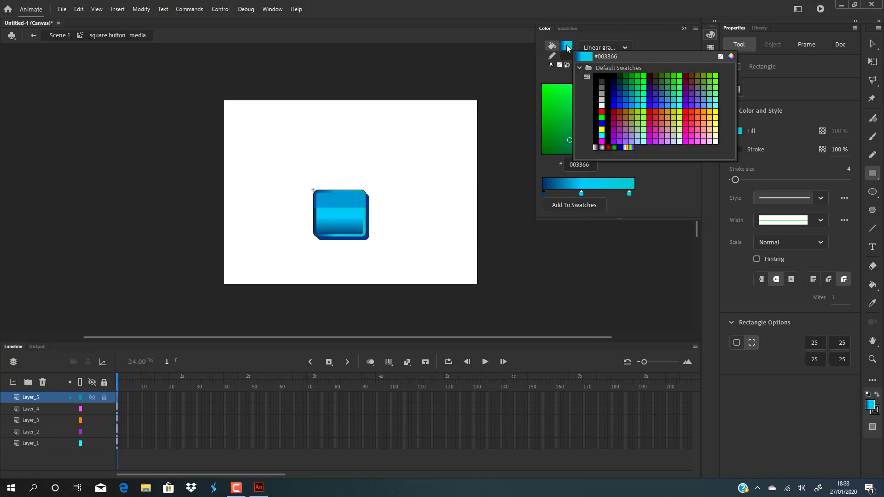
click(622, 87)
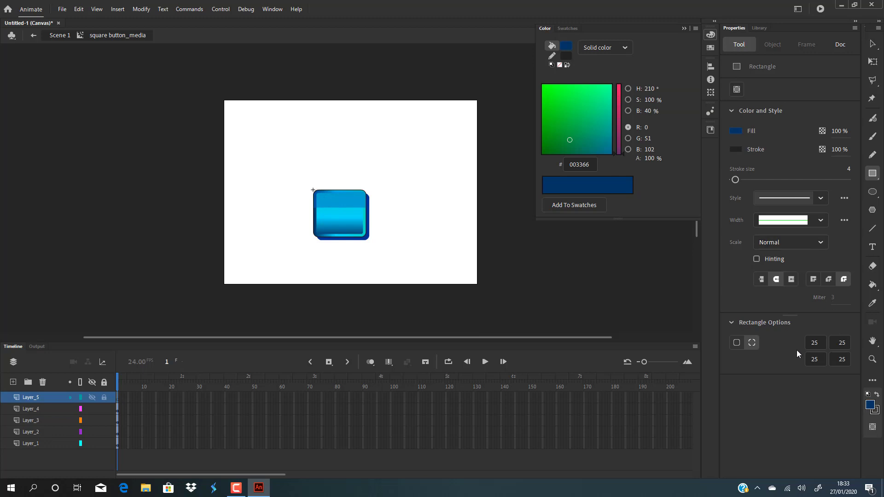
Step: Set a single corner radius of 0 and draw a dark blue square about 110 high on the button's face
click(737, 342)
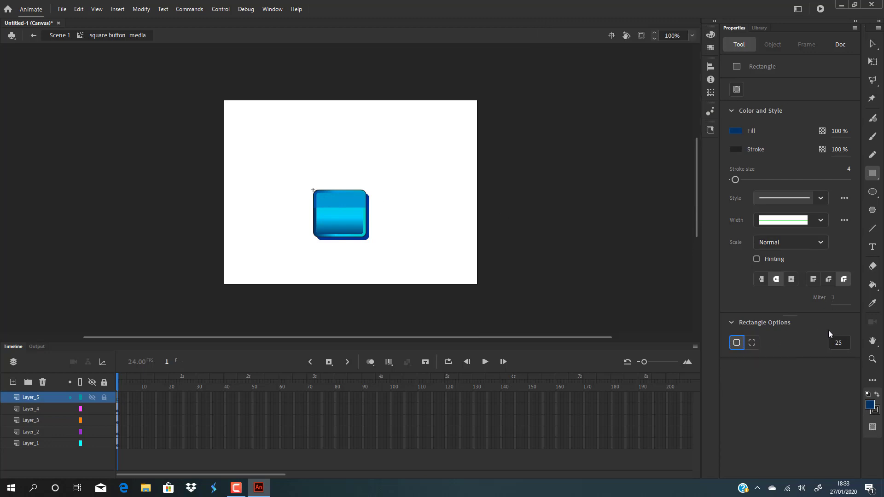
click(844, 344)
key(BackSpace)
key(BackSpace)
mouse_move(325, 199)
mouse_down()
mouse_move(358, 230)
mouse_move(349, 221)
mouse_up()
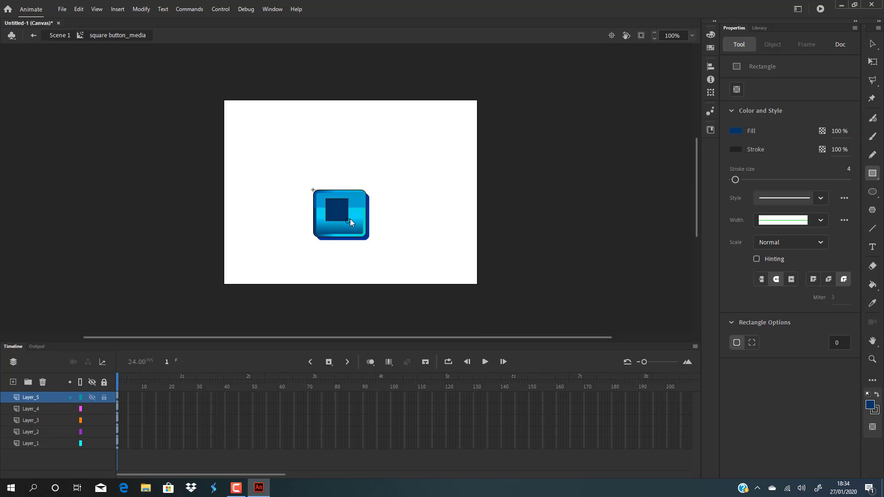
Step: Reshape the dark blue square into a right-pointing play triangle, separate its fill from the outline and delete the outline
click(872, 44)
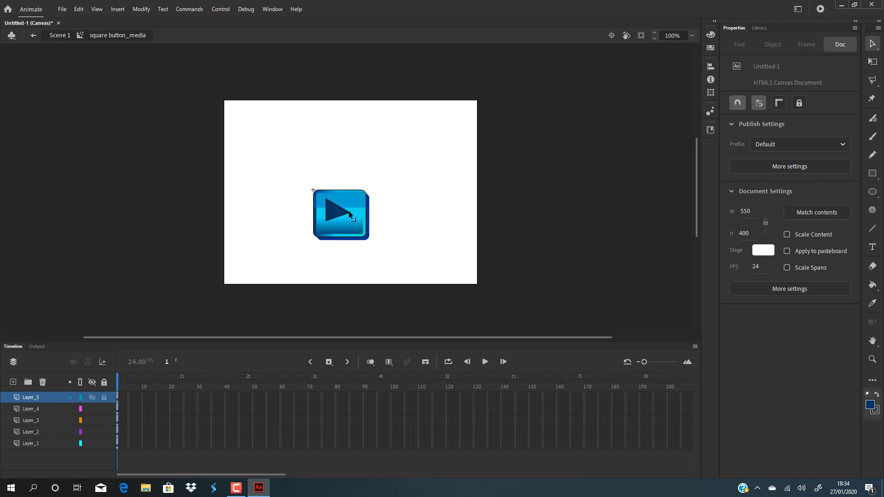
click(337, 215)
drag(337, 215, 345, 211)
double_click(344, 210)
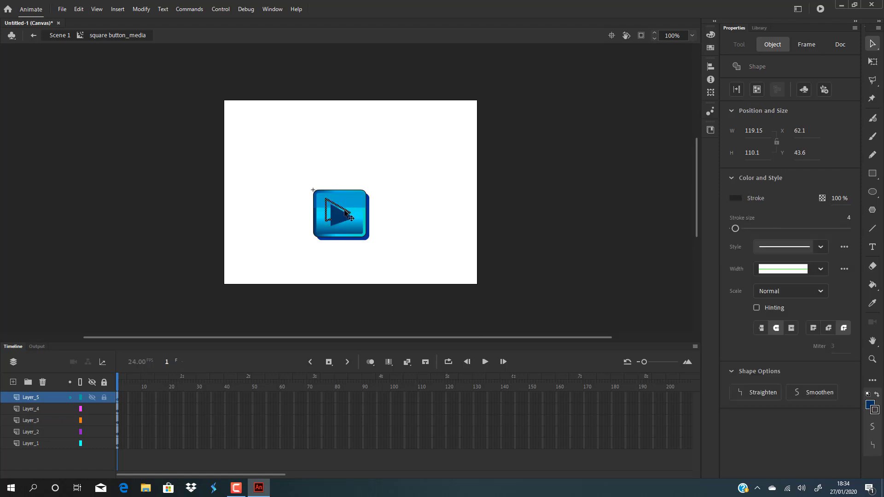
key(Delete)
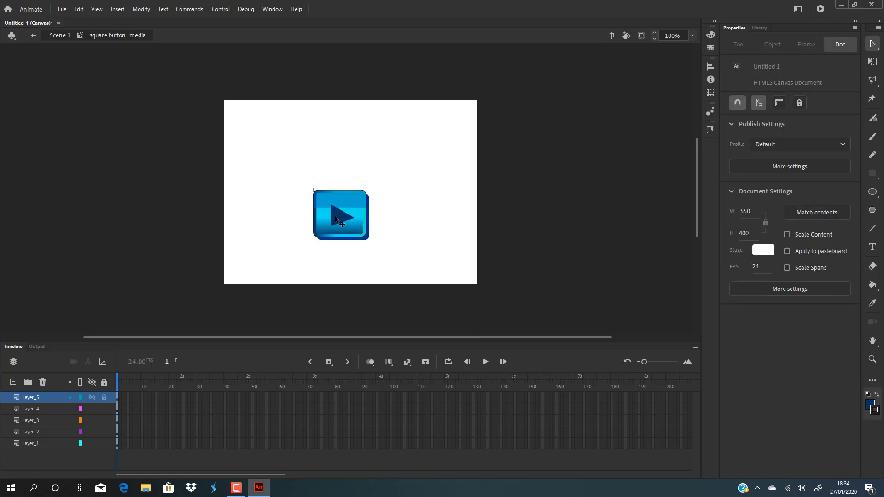
Step: Nudge the play triangle up to the middle of the button's face, at about X 86, Y 54, and deselect it
click(337, 218)
drag(340, 222, 339, 215)
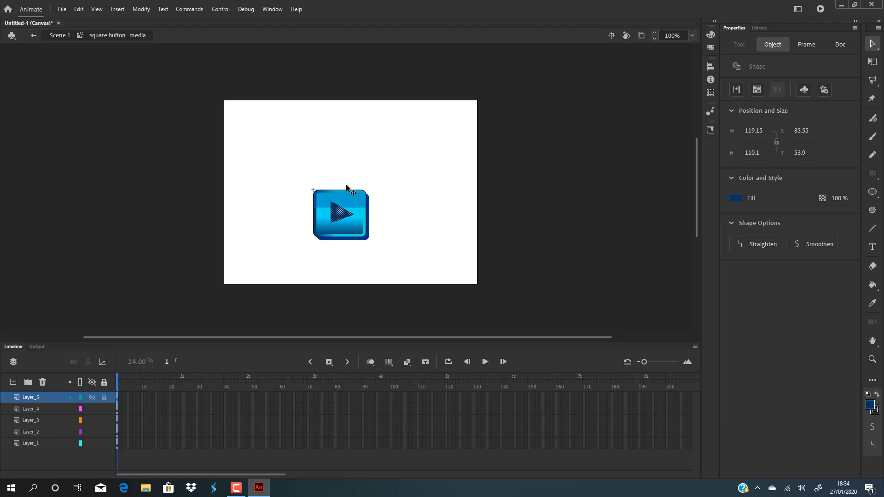
click(522, 189)
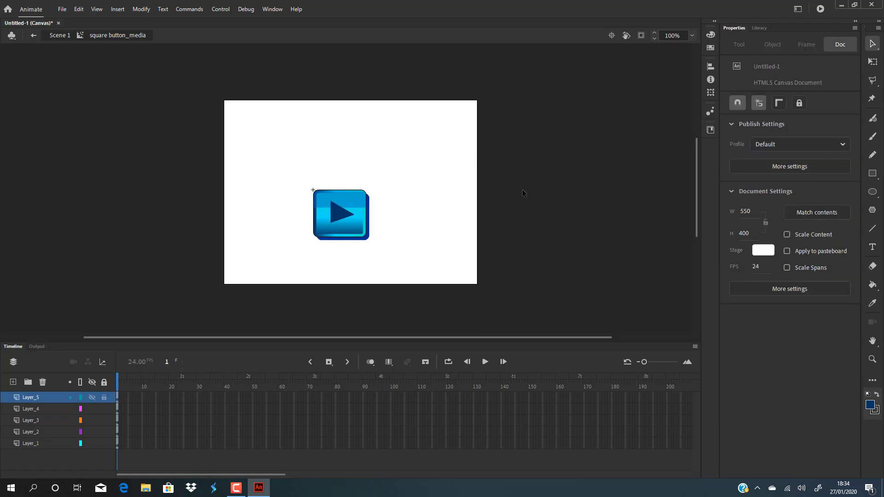
Step: Return to Scene 1 and move the play button to the upper part of the stage, at about X 185, Y 76
double_click(435, 229)
drag(353, 223, 348, 167)
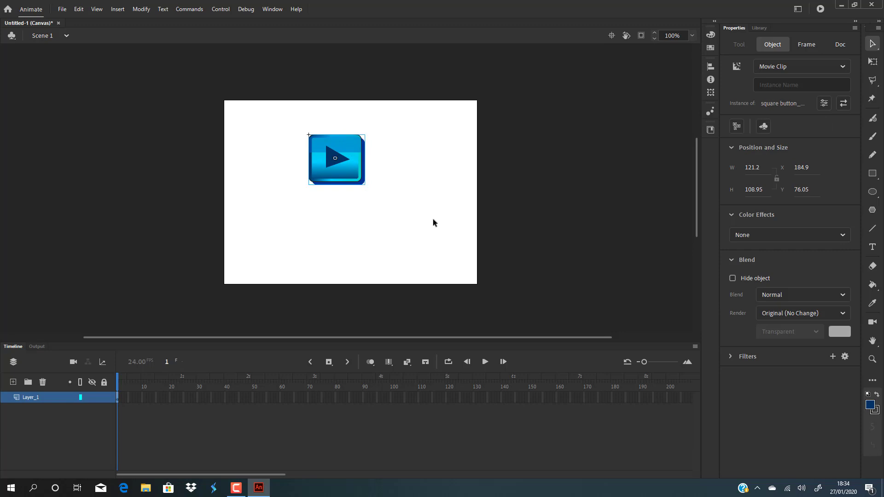
click(433, 220)
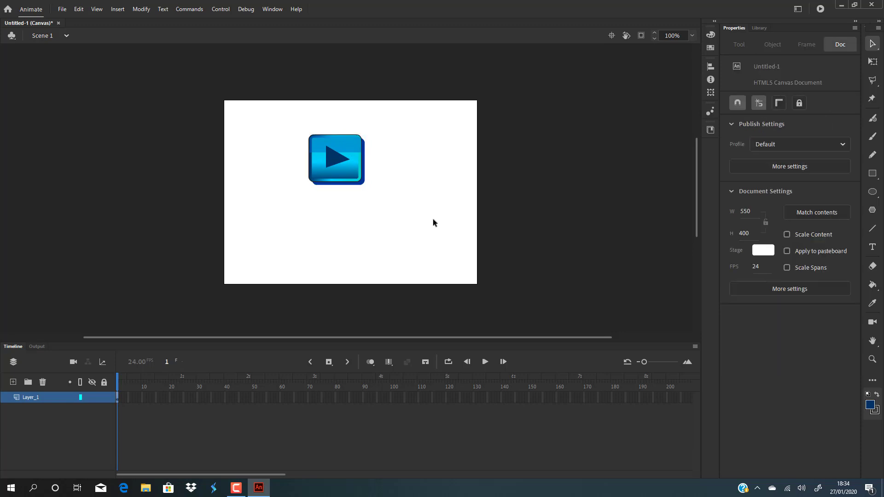
Step: Scale the play button up until it nearly fills the stage height, centre it on the stage and deselect it
click(353, 163)
key(q)
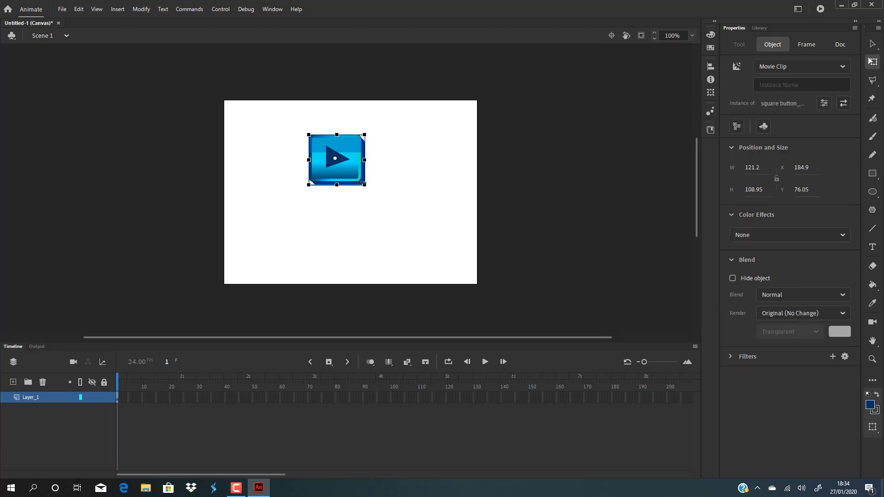
drag(365, 185, 434, 248)
drag(359, 152, 369, 182)
click(544, 174)
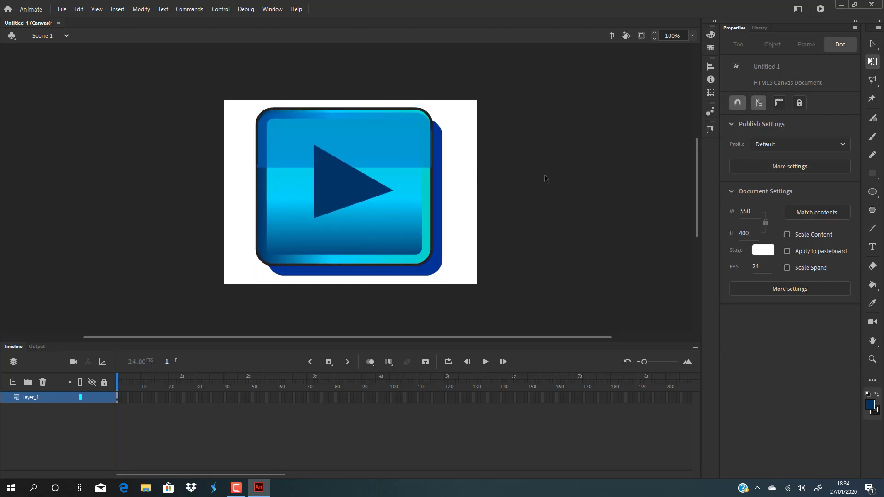